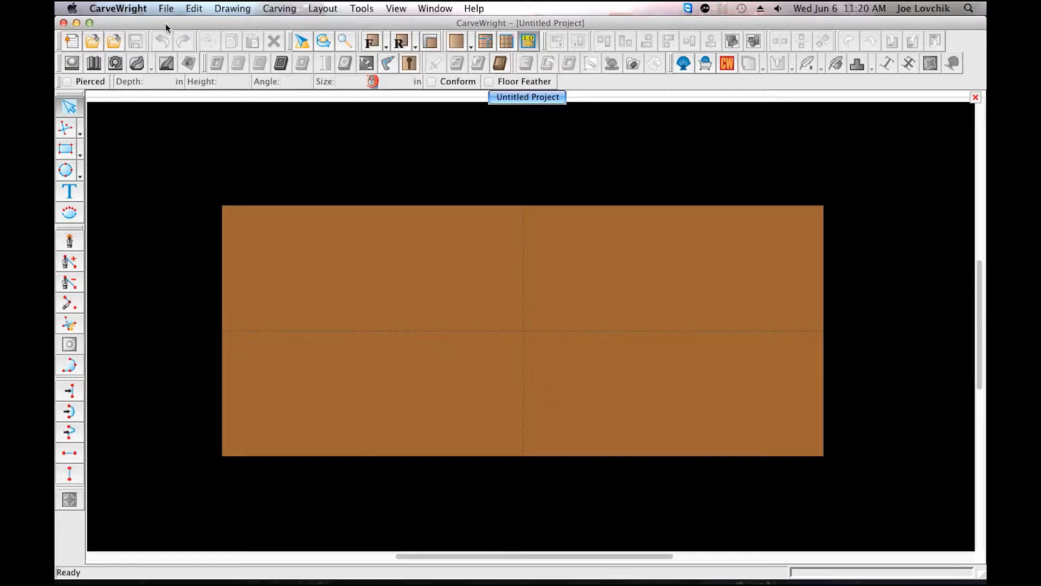
# Create a new board project 12.000 in long, 5.500 in wide and 0.750 in thick.
pyautogui.click(165, 9)
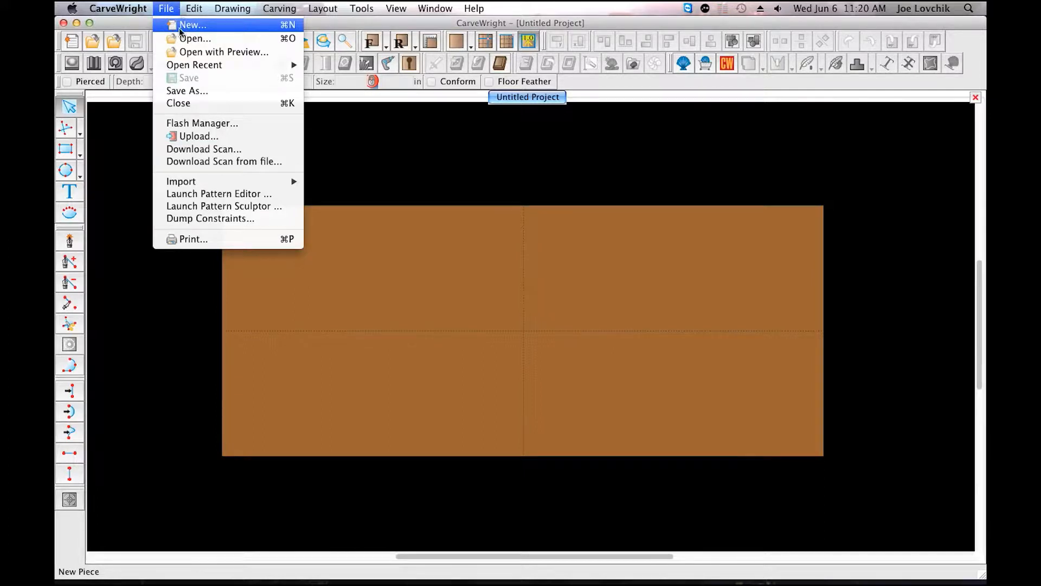
pyautogui.click(178, 26)
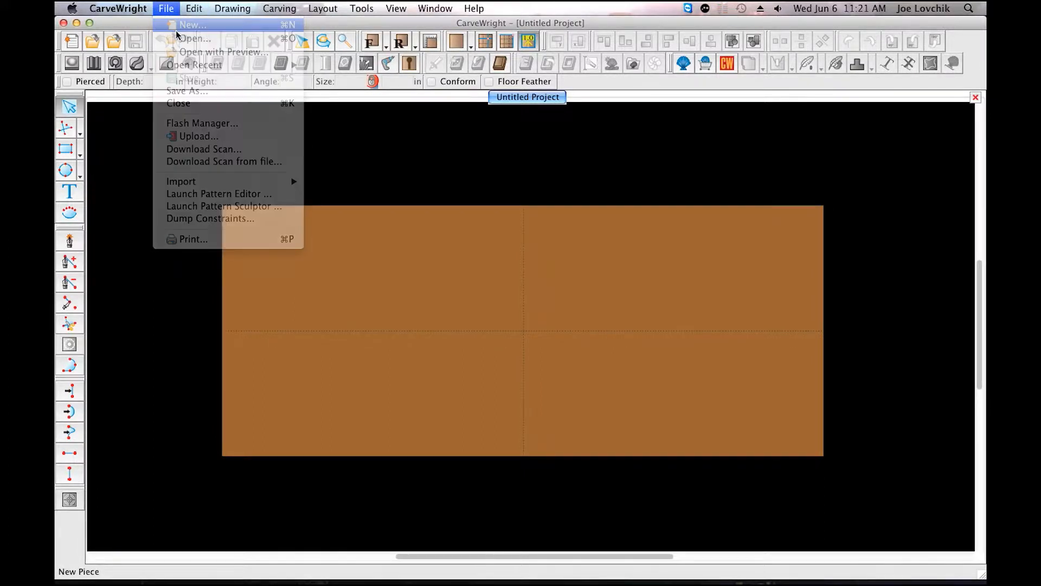
pyautogui.click(536, 249)
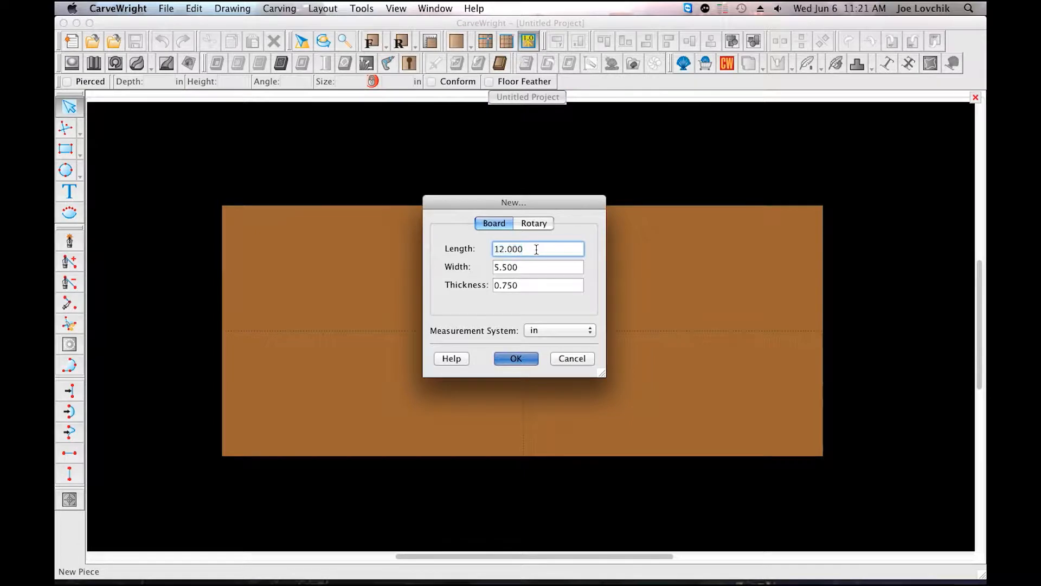
pyautogui.click(528, 268)
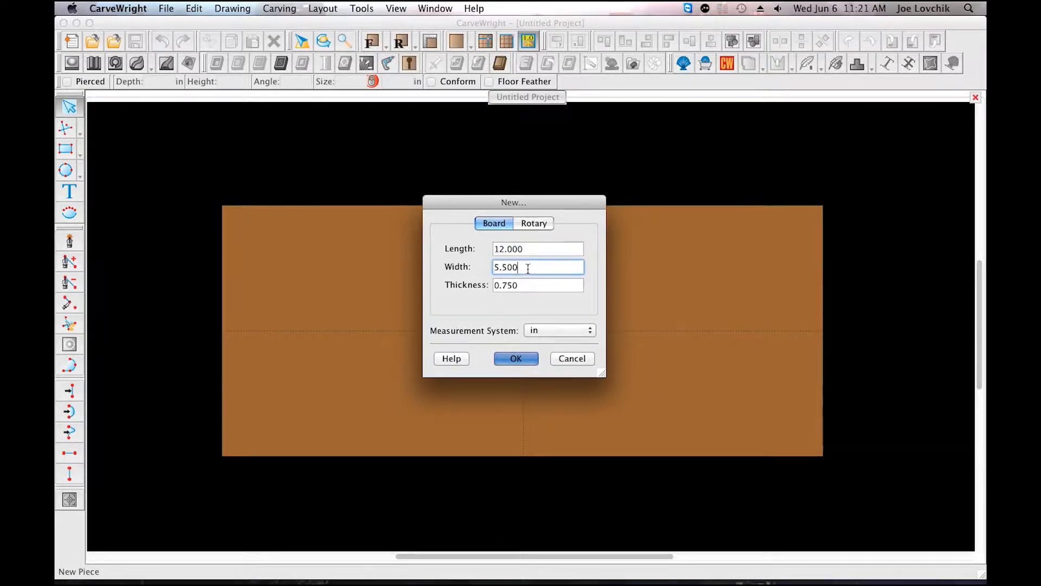
pyautogui.doubleClick(540, 251)
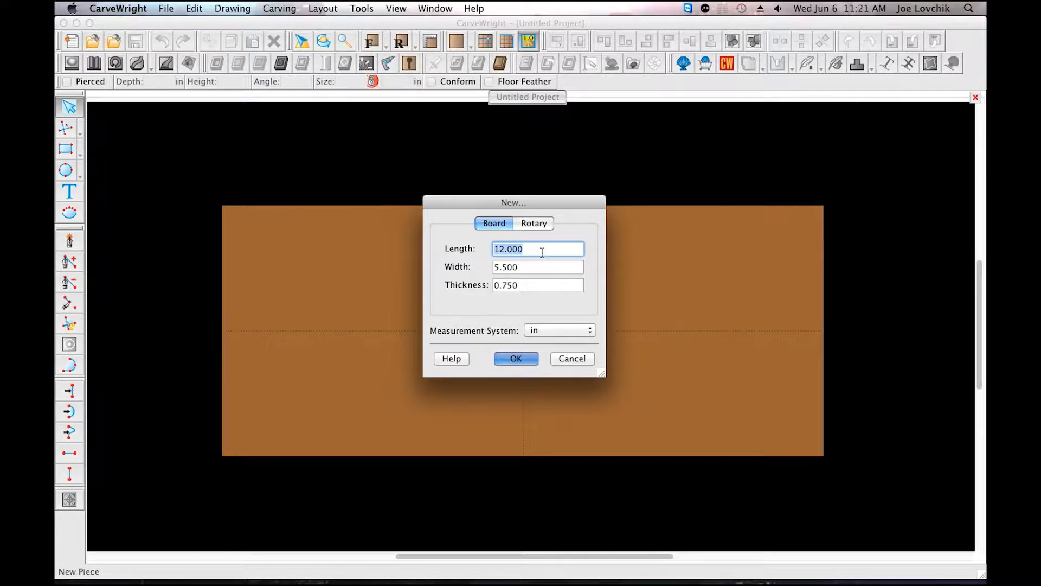
pyautogui.press('Tab')
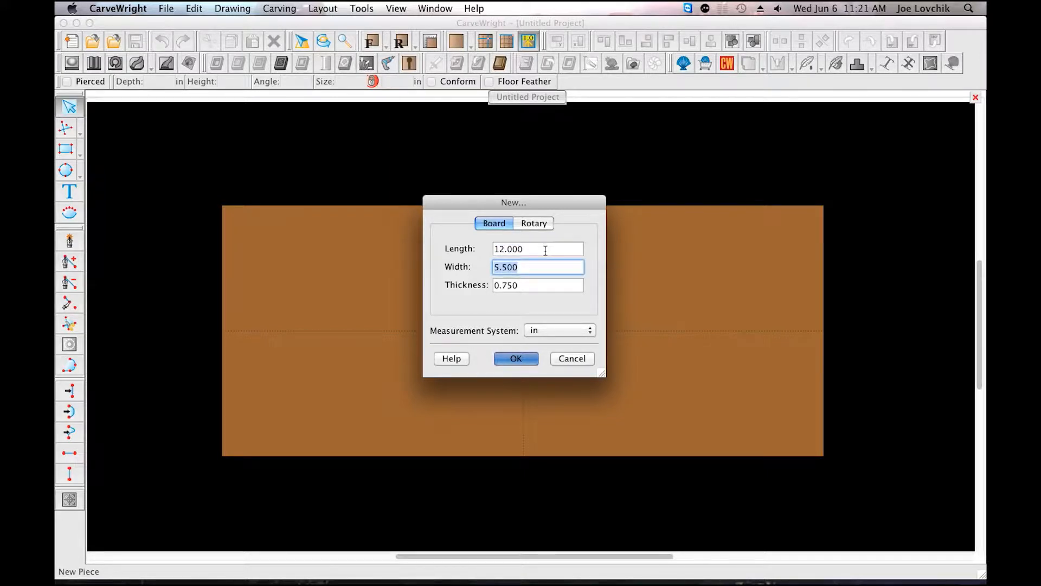
pyautogui.click(537, 251)
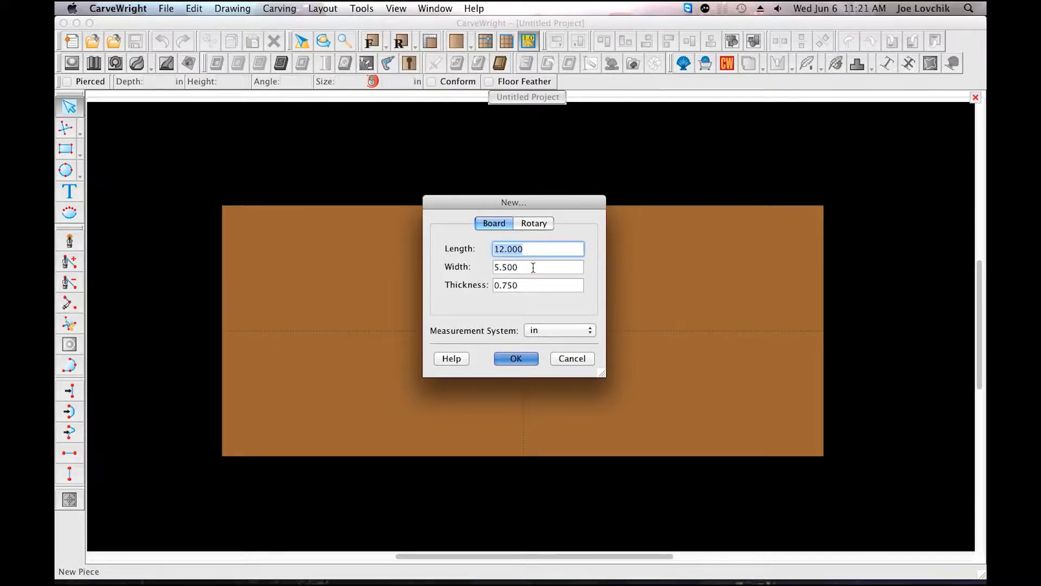
pyautogui.click(533, 268)
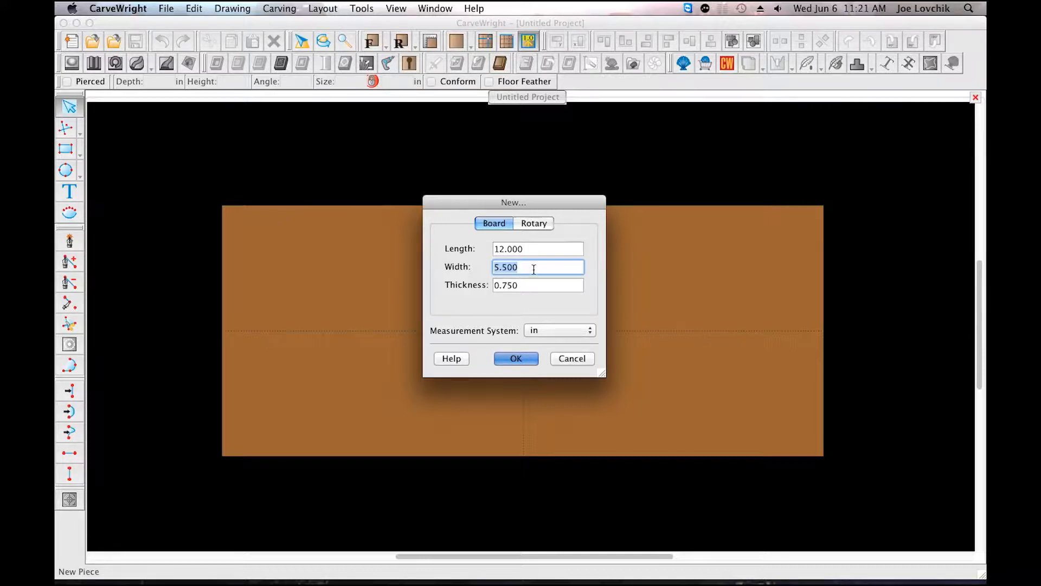
pyautogui.click(536, 285)
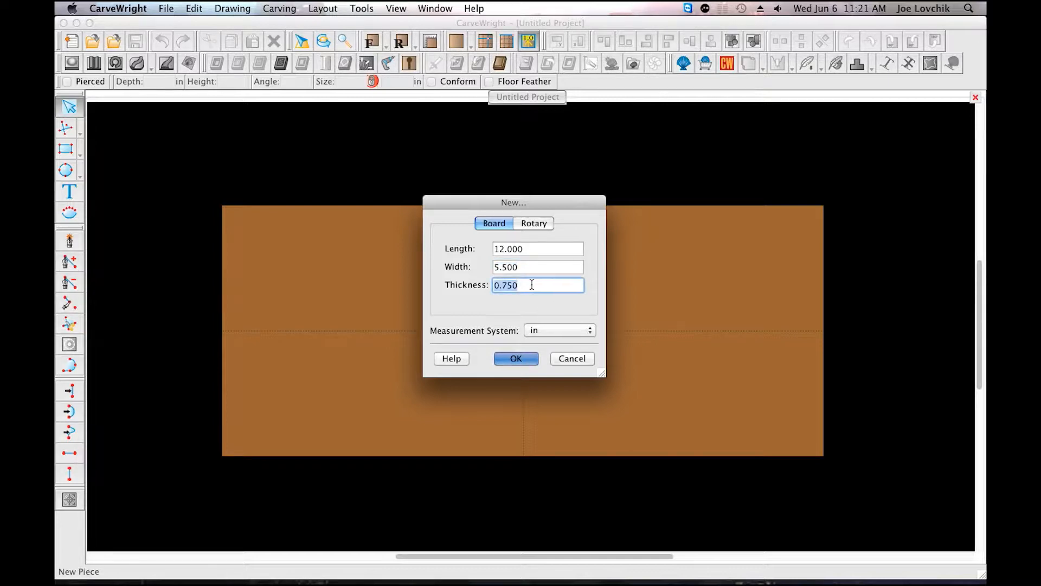
pyautogui.click(520, 359)
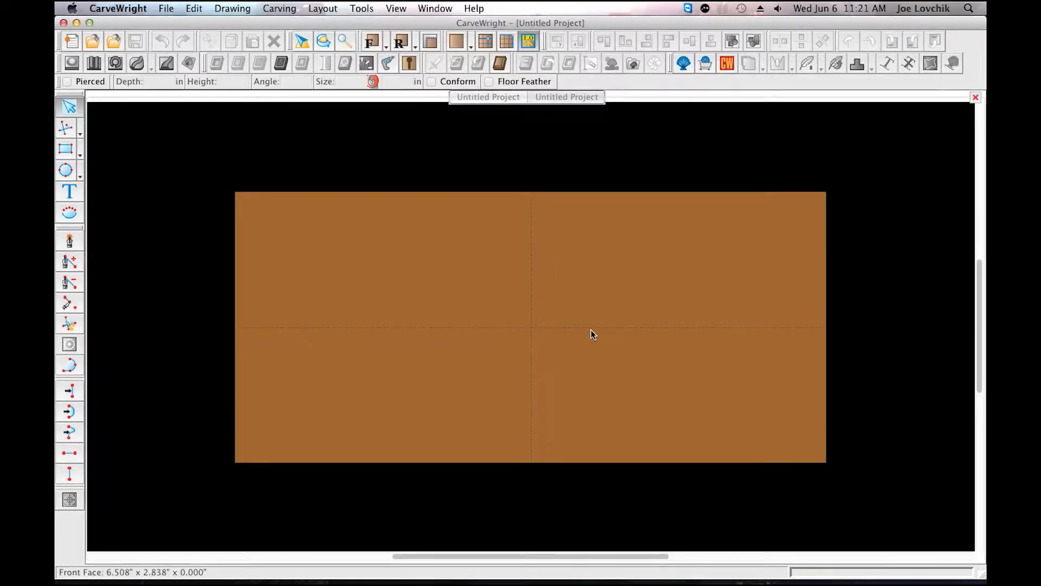
# Close the older untitled project and keep only the newly created board open.
pyautogui.click(490, 97)
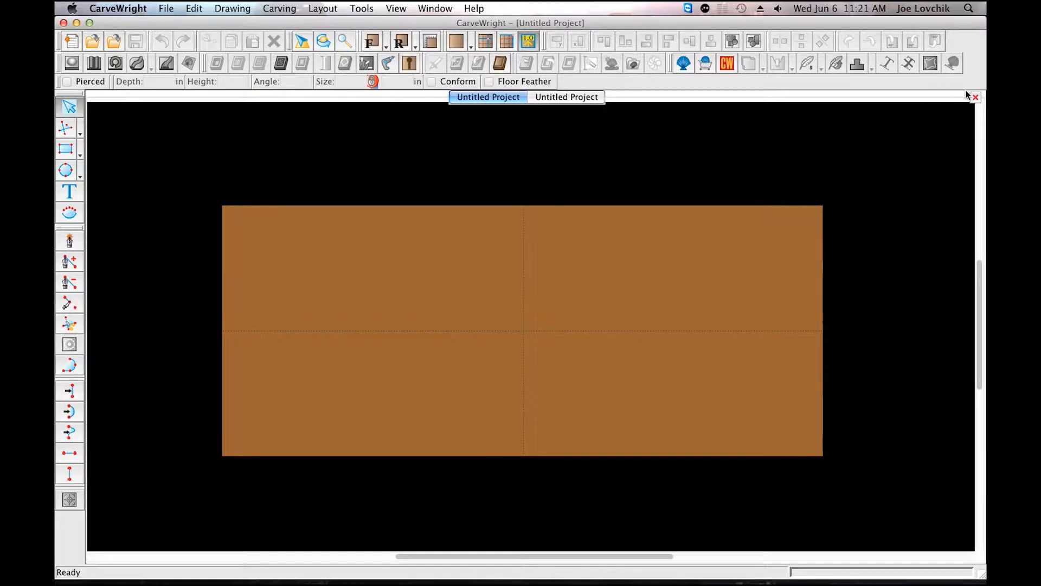
pyautogui.click(976, 99)
pyautogui.click(537, 102)
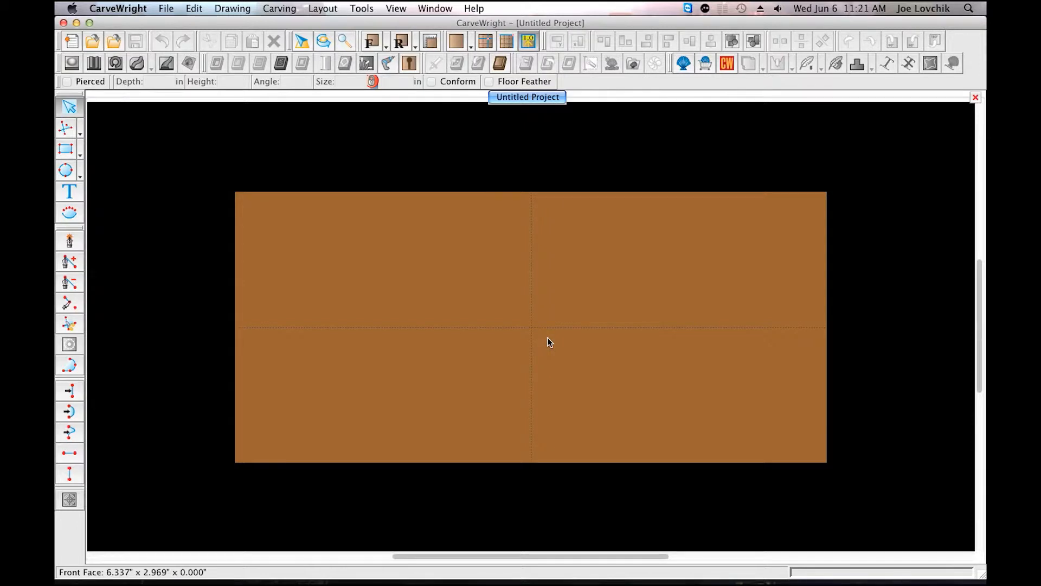
pyautogui.scroll(1, 548, 342)
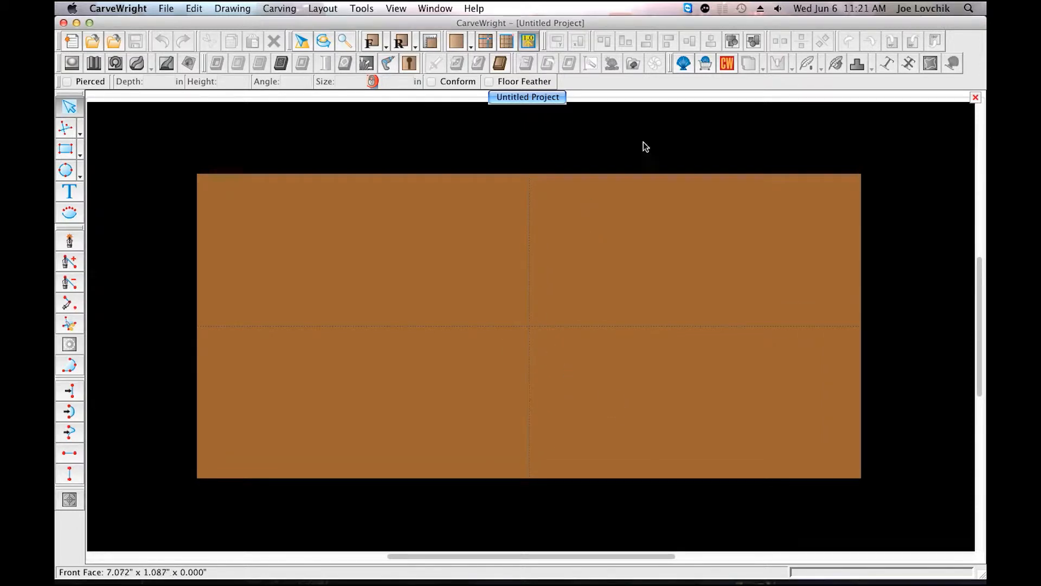
# Place the Fleur de Lis 03 pattern from the Basic library near the board's middle, about 4.23 by 4.65 in.
pyautogui.click(684, 64)
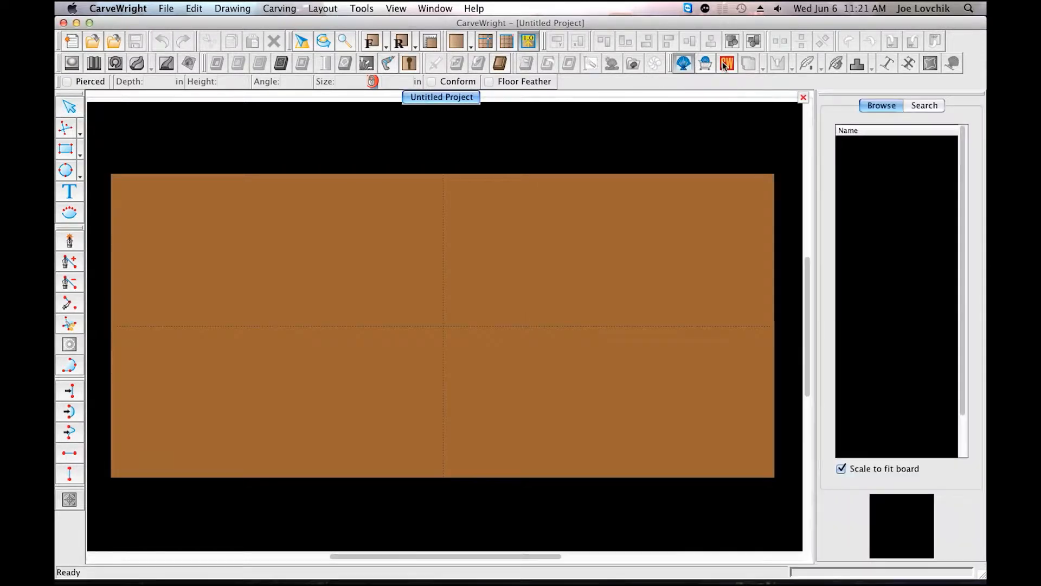
pyautogui.click(845, 154)
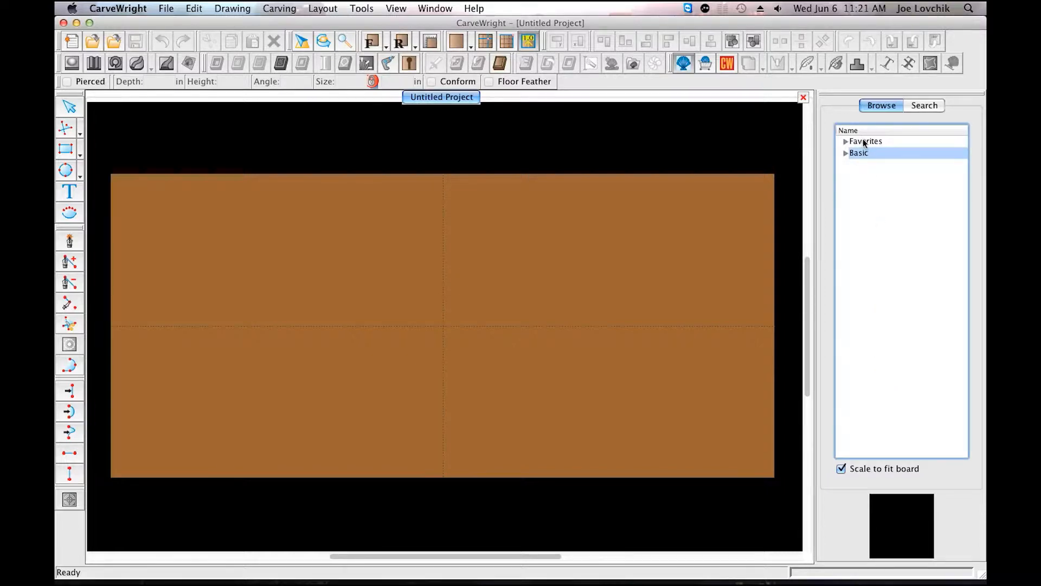
pyautogui.click(845, 154)
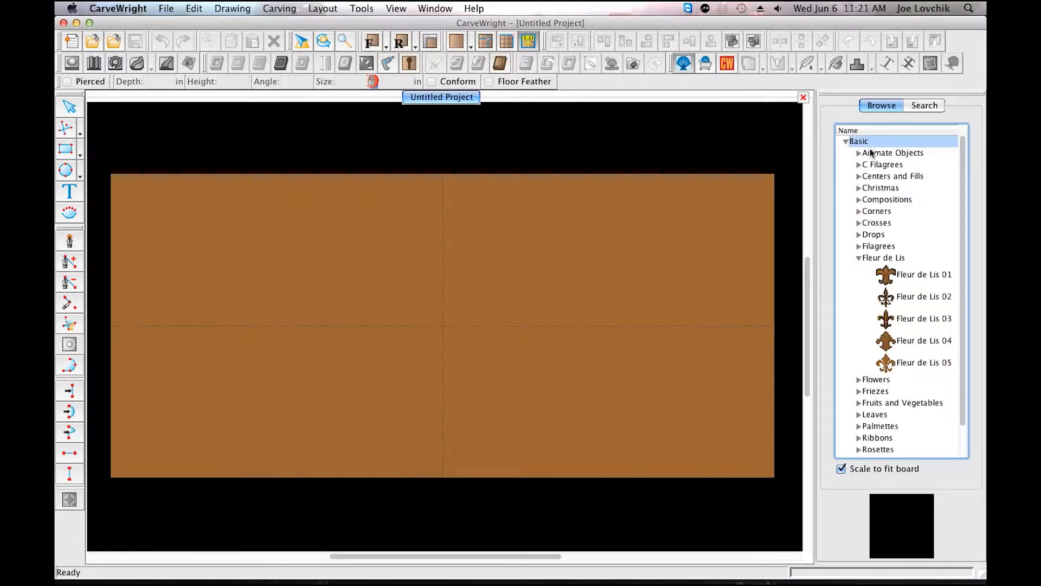
pyautogui.click(860, 259)
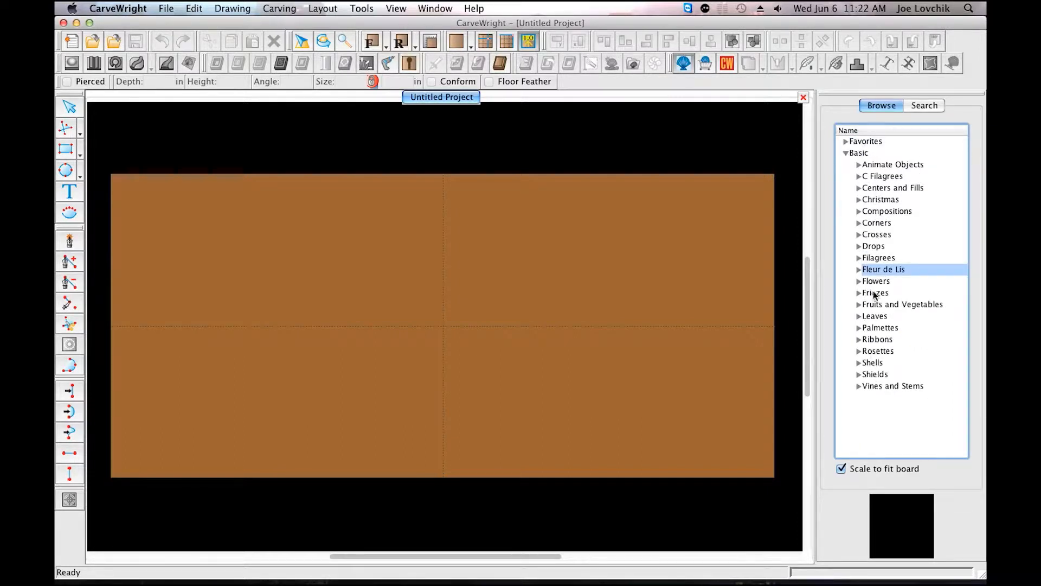
pyautogui.click(860, 270)
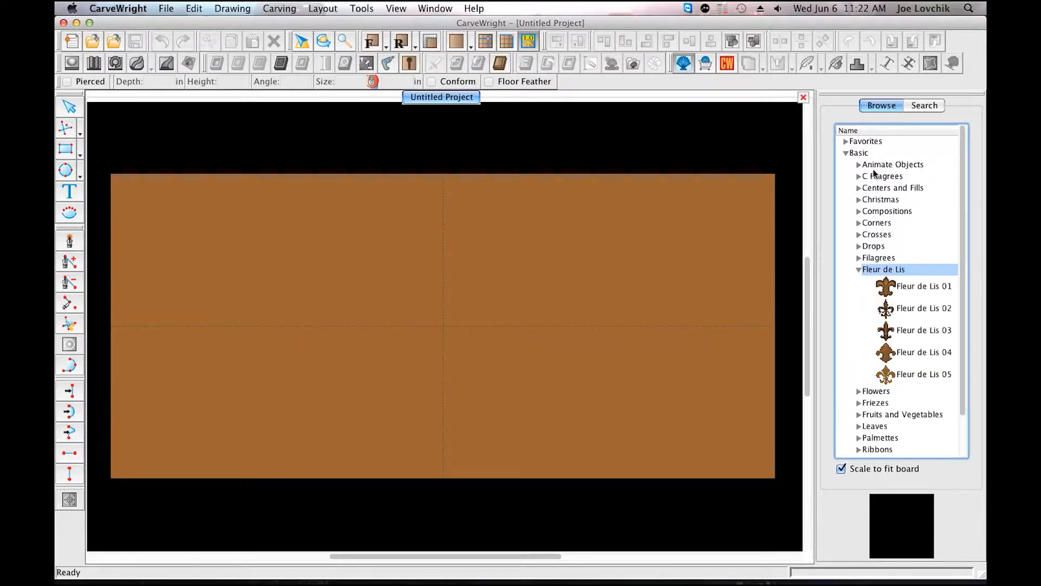
pyautogui.click(887, 334)
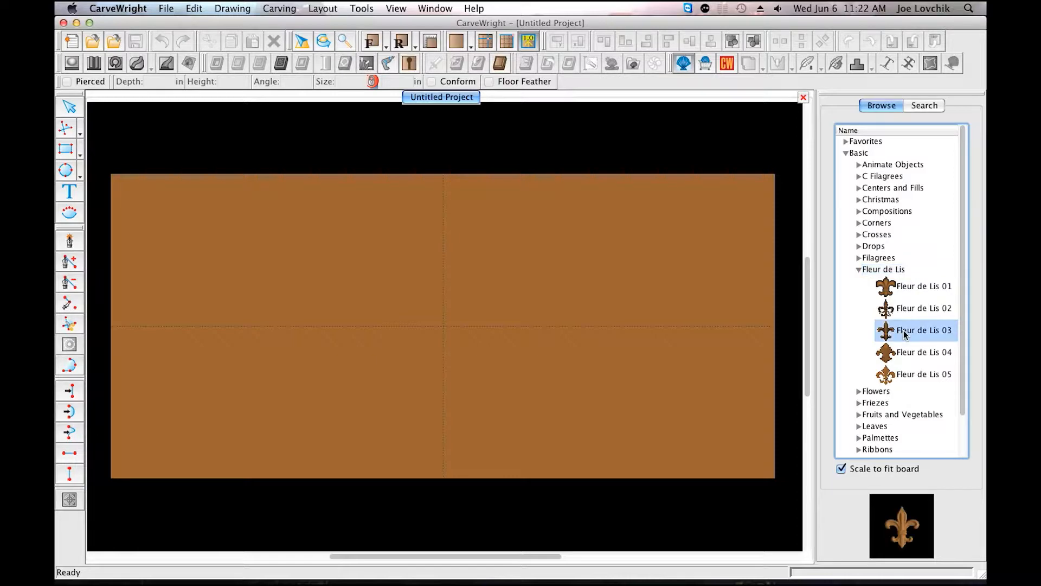
pyautogui.click(574, 332)
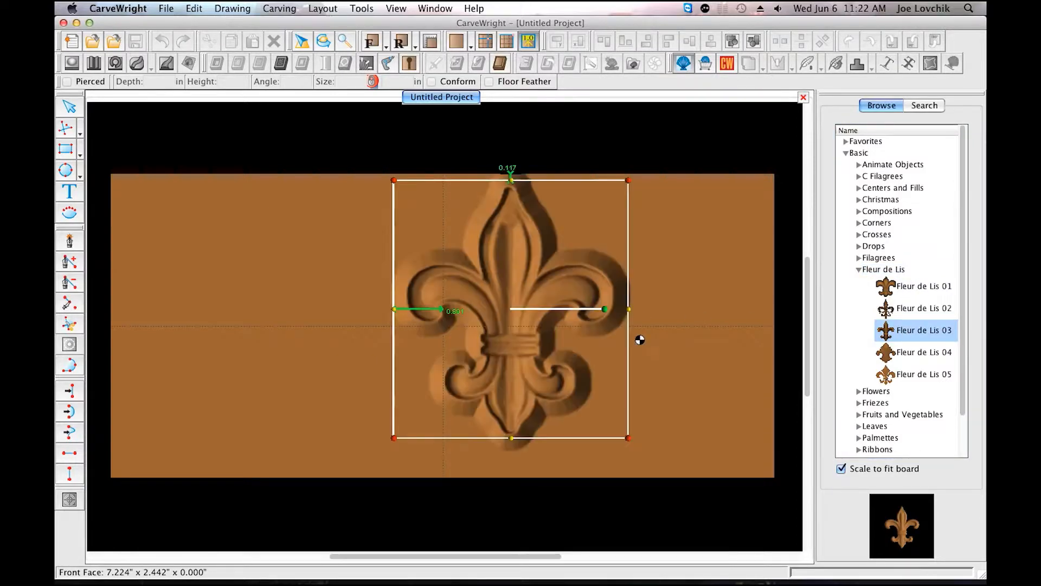
pyautogui.moveTo(527, 261); pyautogui.dragTo(434, 274)
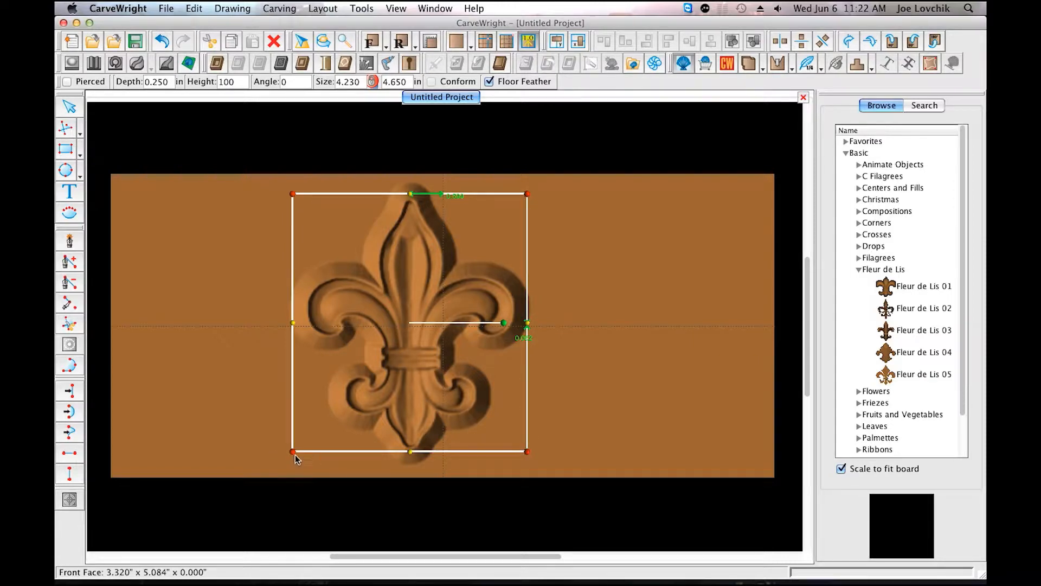
# Try shrinking the fleur-de-lis to about 3.64 by 3.44 in and rotating it about 18 degrees.
pyautogui.moveTo(293, 452); pyautogui.dragTo(324, 432)
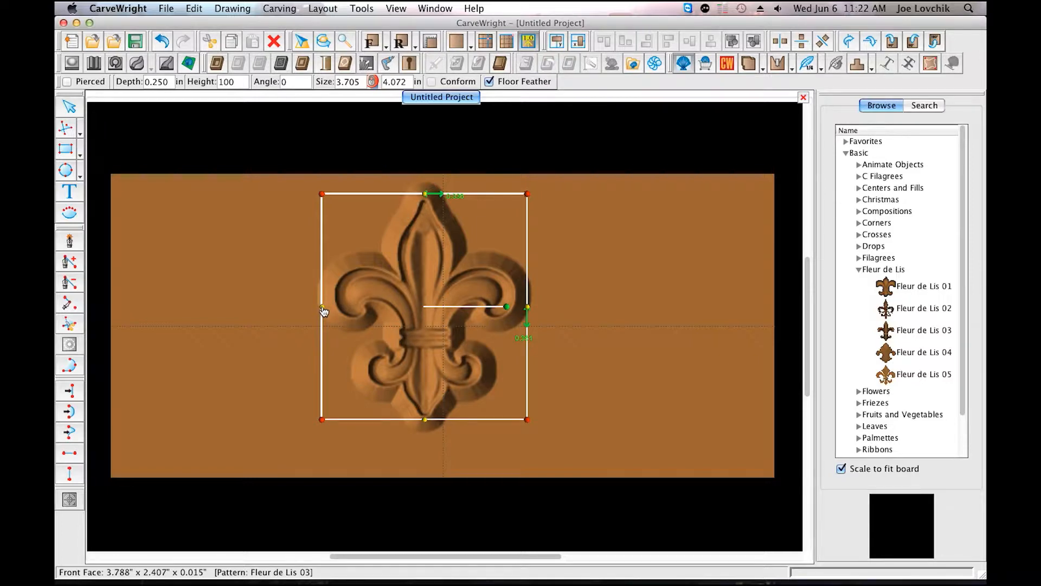
pyautogui.moveTo(324, 311)
pyautogui.mouseDown()
pyautogui.moveTo(293, 308)
pyautogui.moveTo(325, 307)
pyautogui.mouseUp()
pyautogui.moveTo(427, 197); pyautogui.dragTo(427, 230)
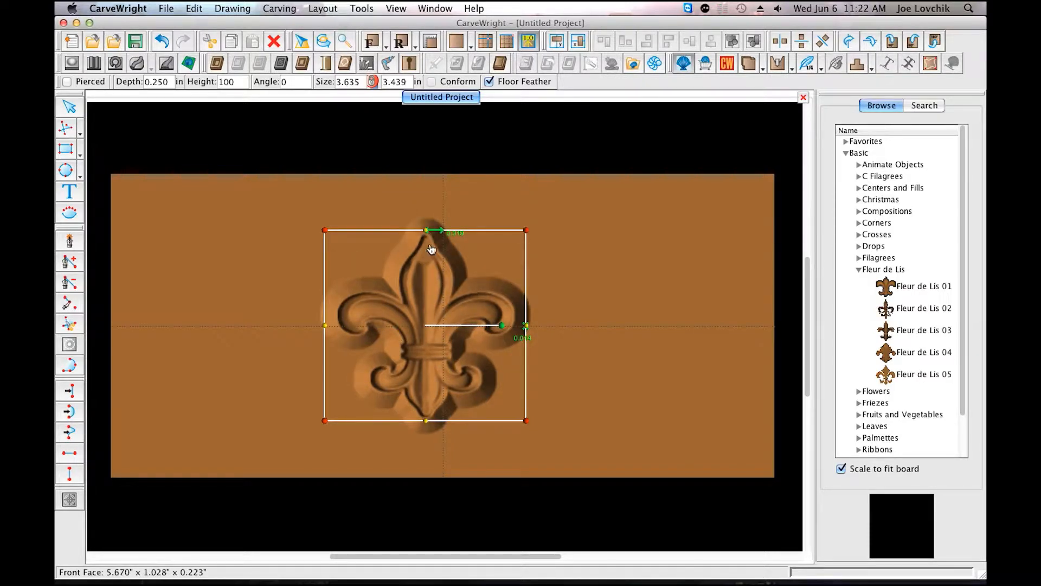
pyautogui.moveTo(502, 329); pyautogui.dragTo(498, 300)
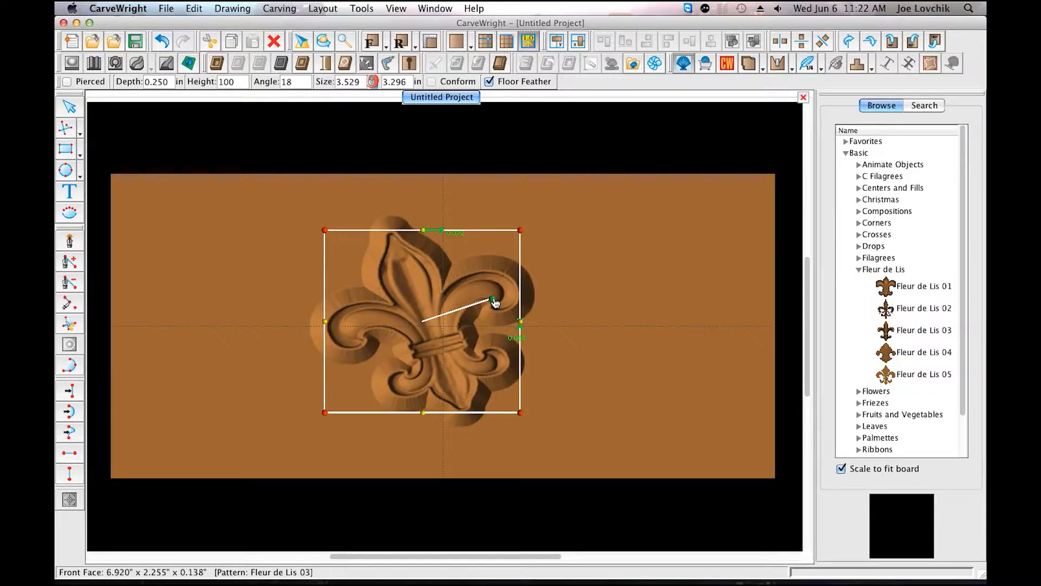
# Undo the rotation and all size changes made to the fleur-de-lis since it was moved.
pyautogui.click(163, 43)
pyautogui.click(162, 43)
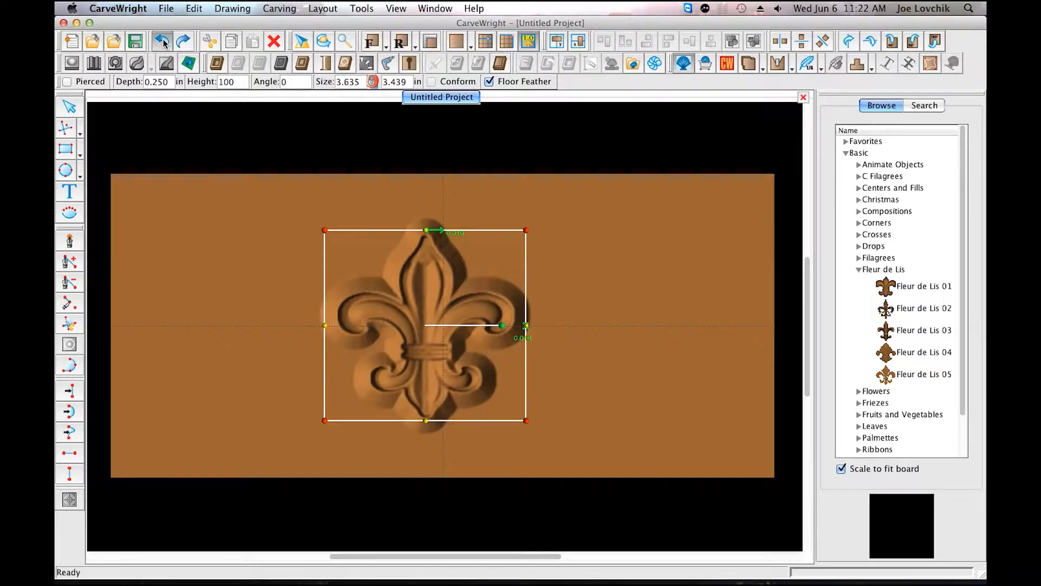
pyautogui.click(163, 44)
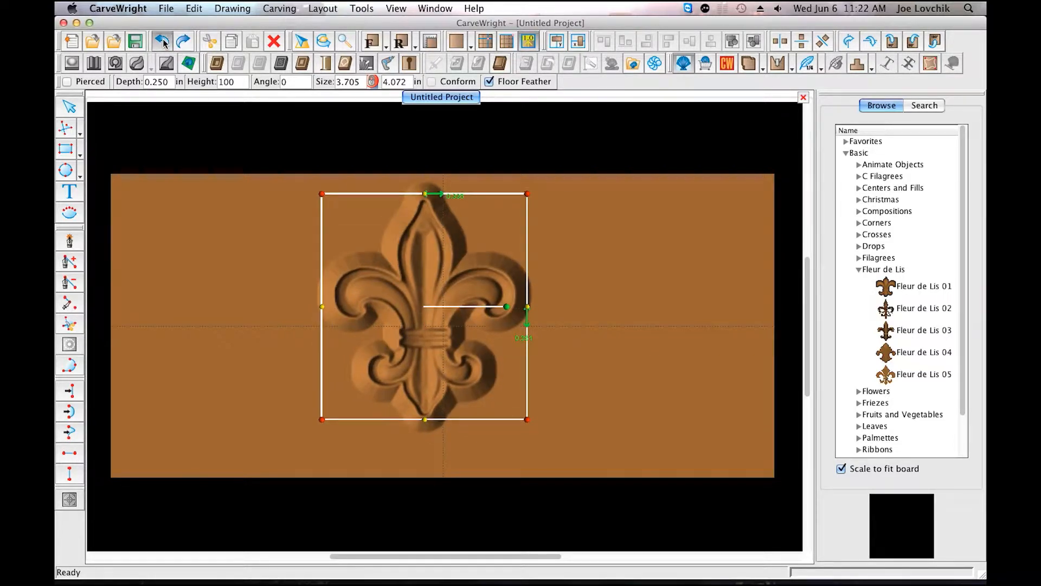
pyautogui.click(163, 43)
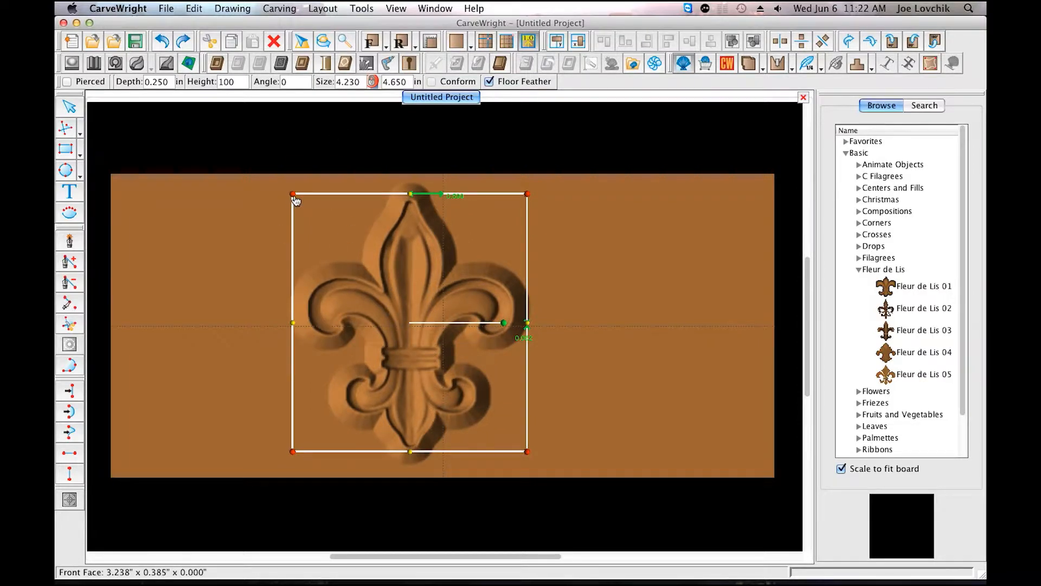
# Scale the fleur-de-lis down to about 3.90 by 4.29 in and center it both horizontally and vertically on the board.
pyautogui.moveTo(293, 195); pyautogui.dragTo(311, 213)
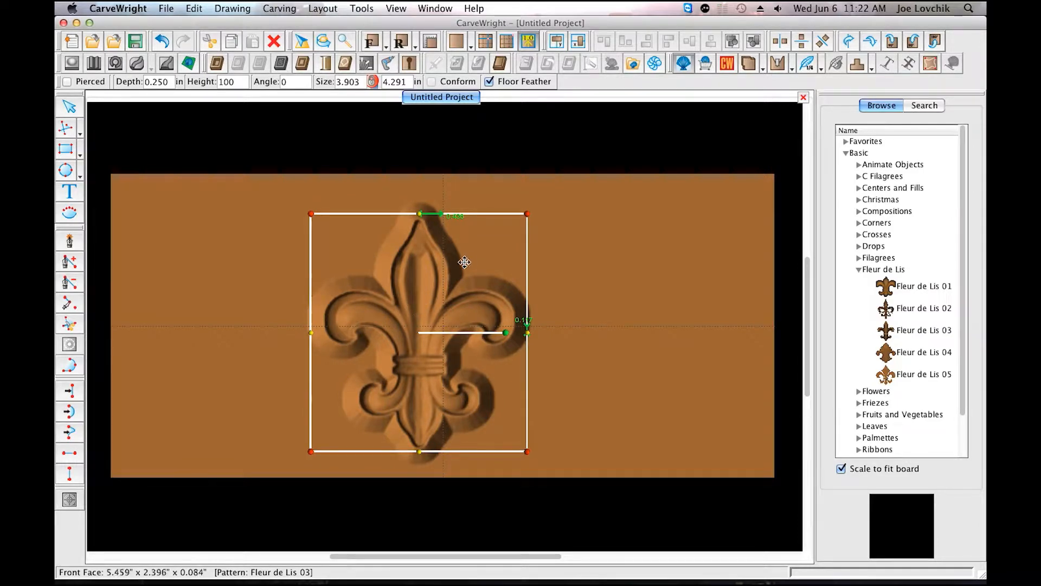
pyautogui.rightClick(422, 294)
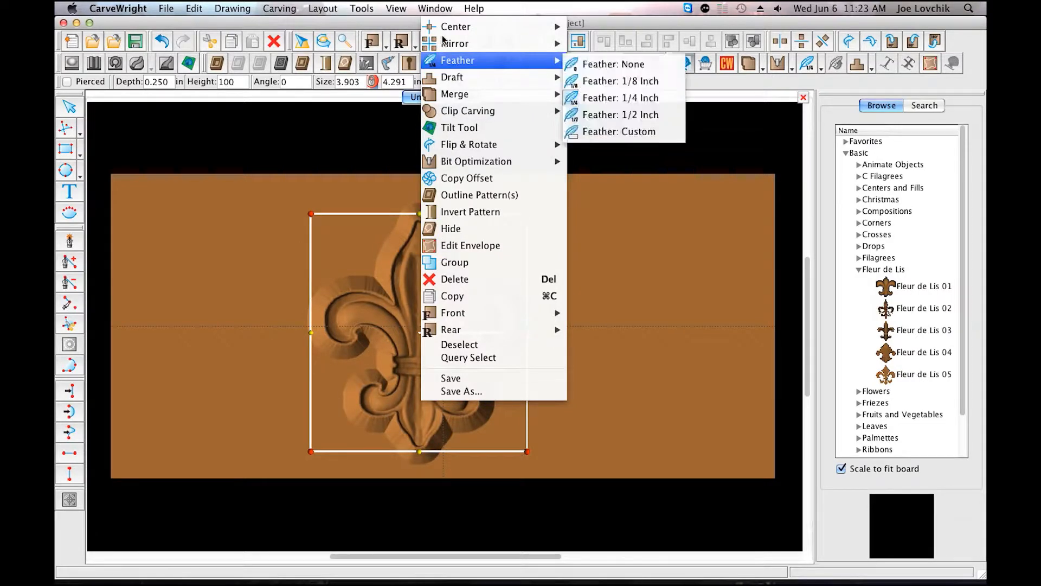
pyautogui.moveTo(446, 28)
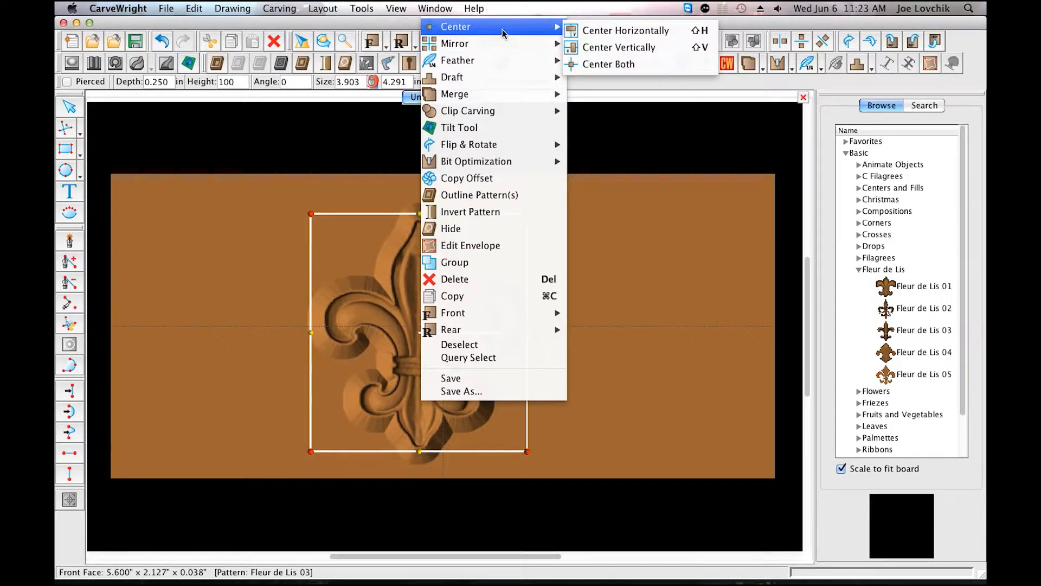
pyautogui.click(610, 67)
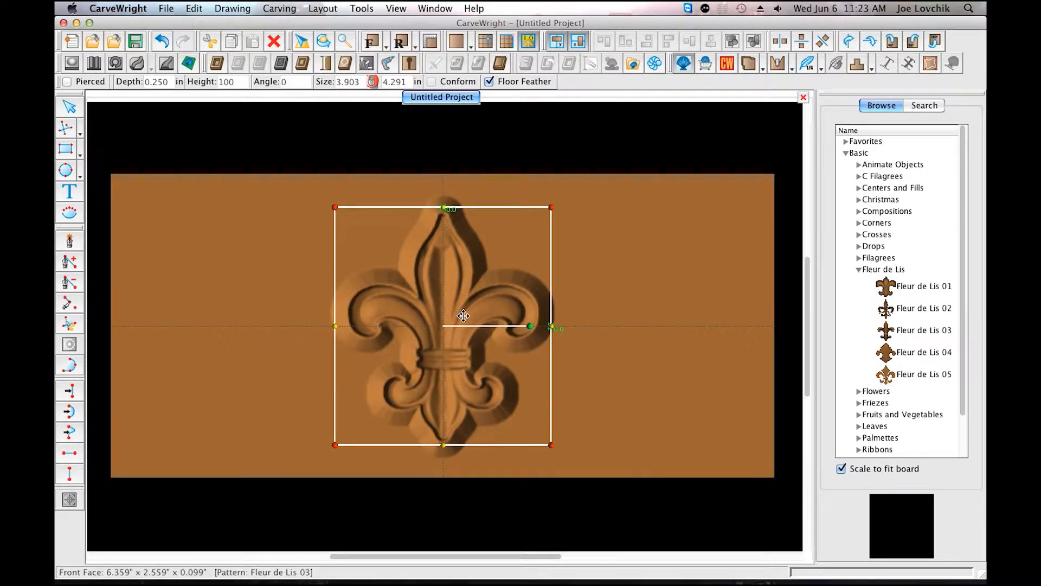
# Release the fleur-de-lis's vertical centering to shift it slightly toward the board's lower edge, and restore the vertical centering.
pyautogui.click(579, 43)
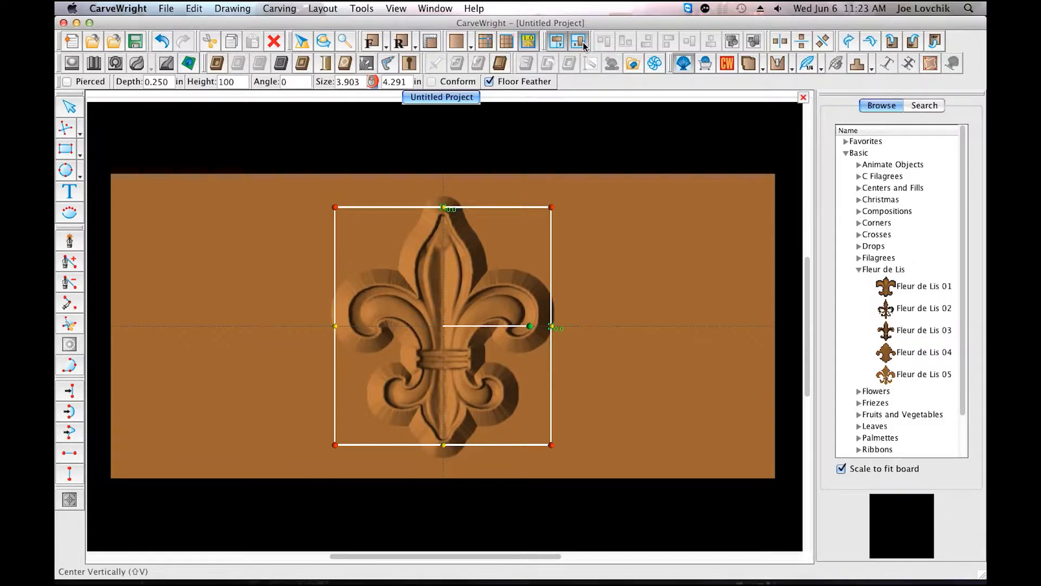
pyautogui.moveTo(452, 255); pyautogui.dragTo(476, 291)
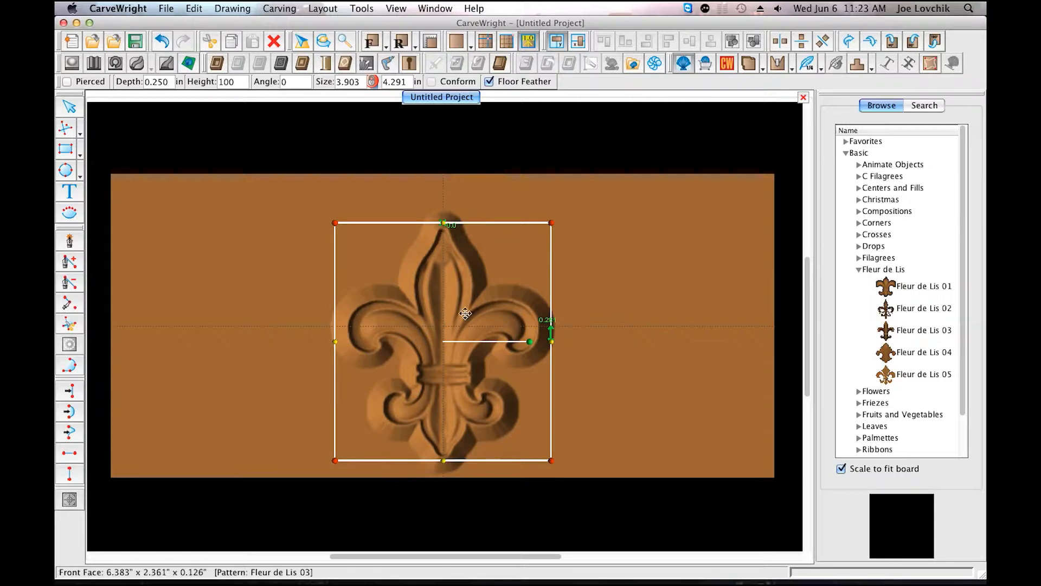
pyautogui.click(578, 43)
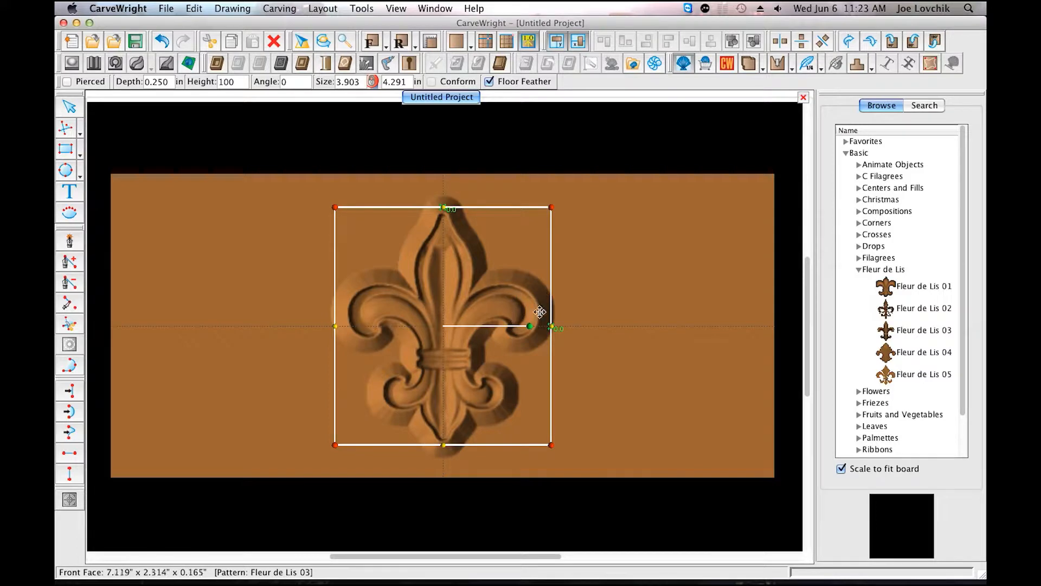
# Place the Filagree 04 pattern from the Filagrees category on the left half of the board.
pyautogui.click(859, 270)
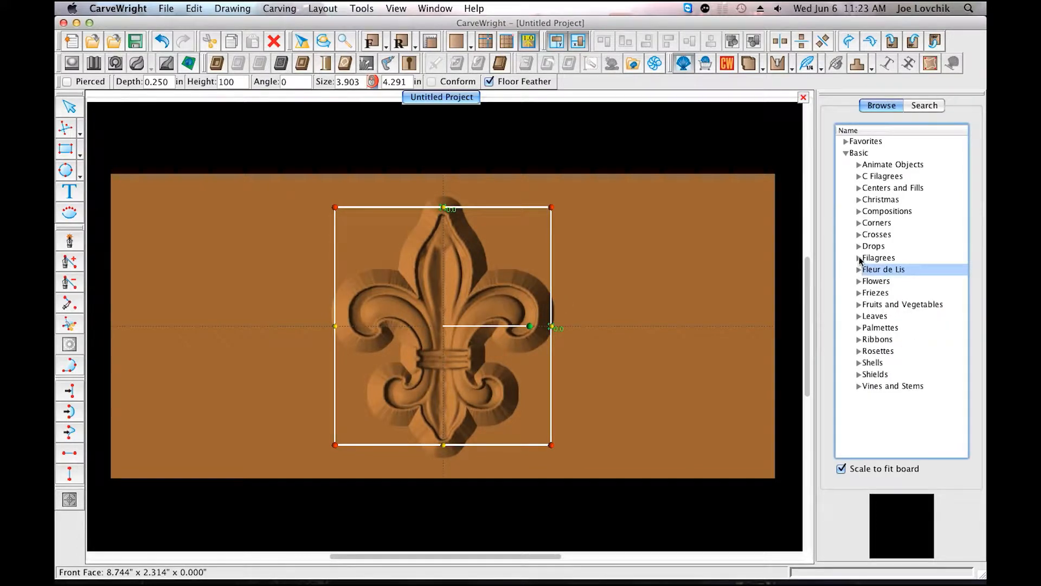
pyautogui.click(858, 258)
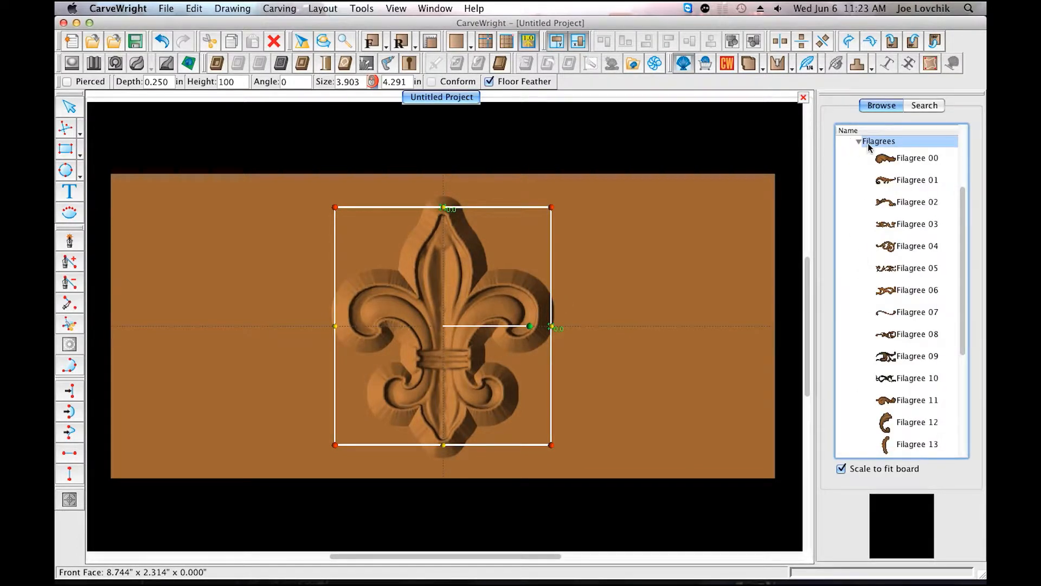
pyautogui.click(887, 248)
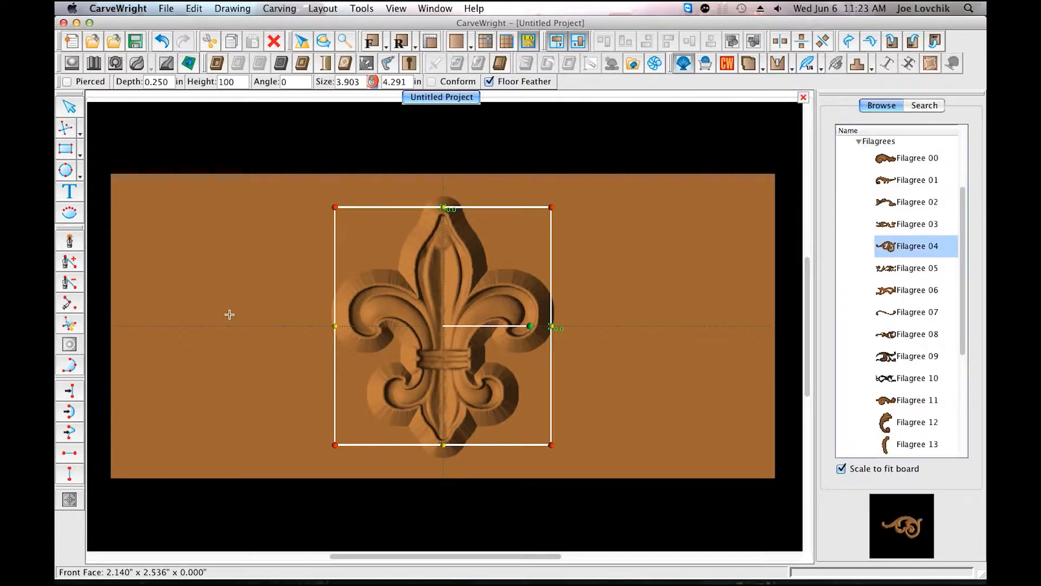
pyautogui.click(271, 318)
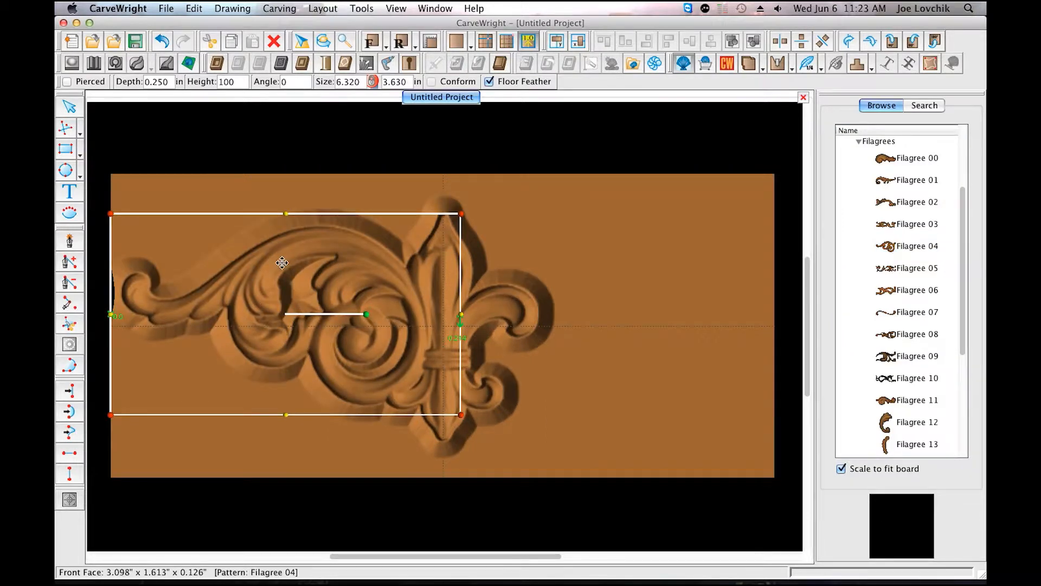
# Scale Filagree 04 down to about 3.73 by 2.14 in and position it against the fleur-de-lis's lower left side.
pyautogui.moveTo(320, 270); pyautogui.dragTo(374, 282)
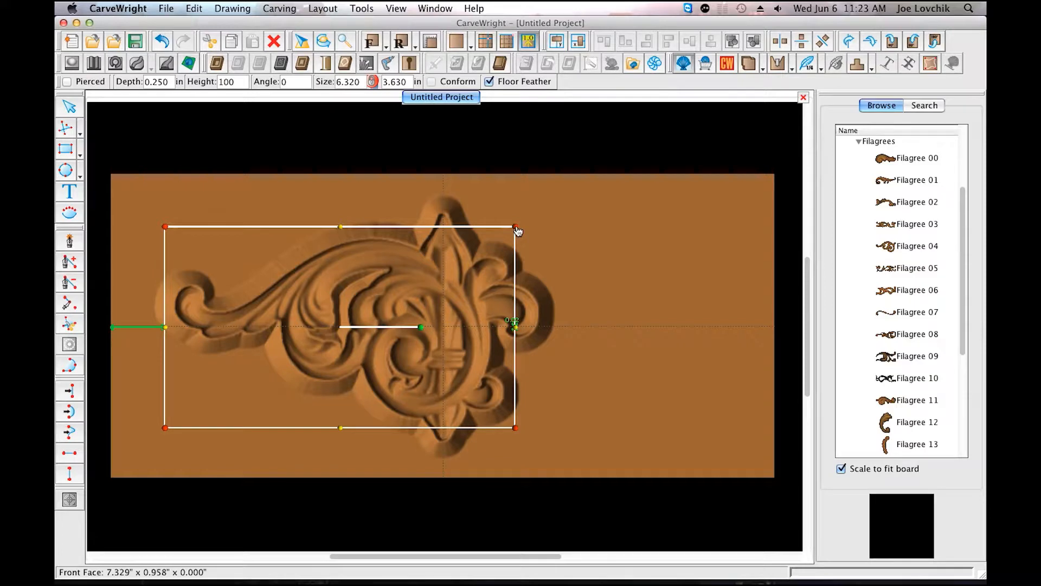
pyautogui.moveTo(516, 228); pyautogui.dragTo(371, 337)
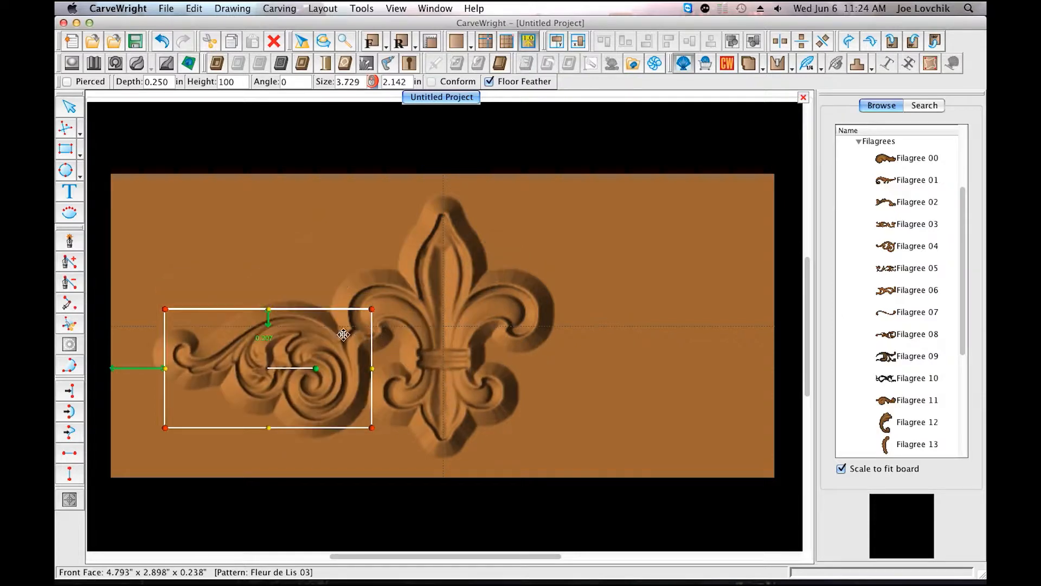
pyautogui.moveTo(313, 337); pyautogui.dragTo(335, 339)
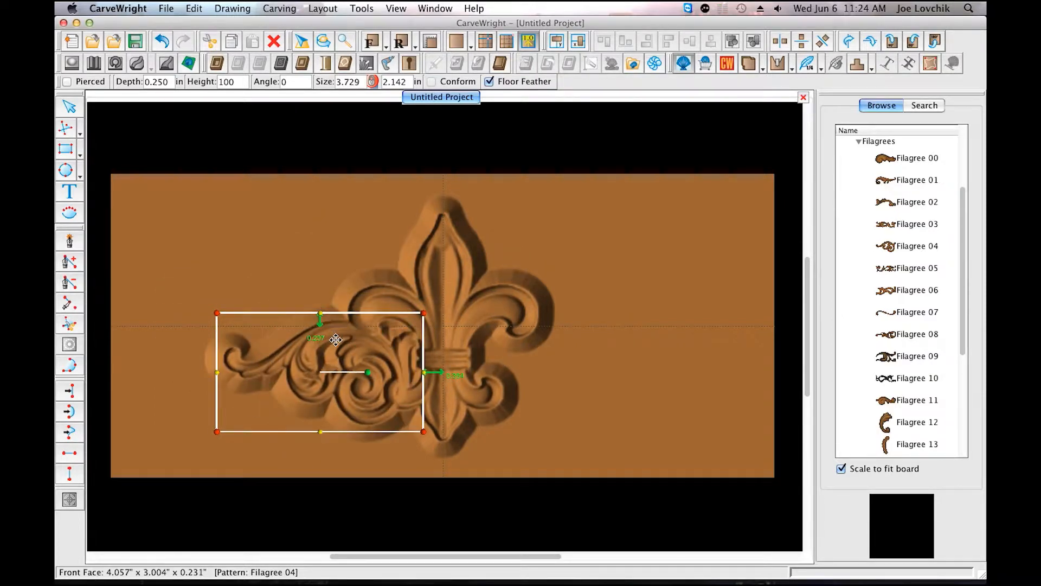
pyautogui.moveTo(335, 339); pyautogui.dragTo(329, 338)
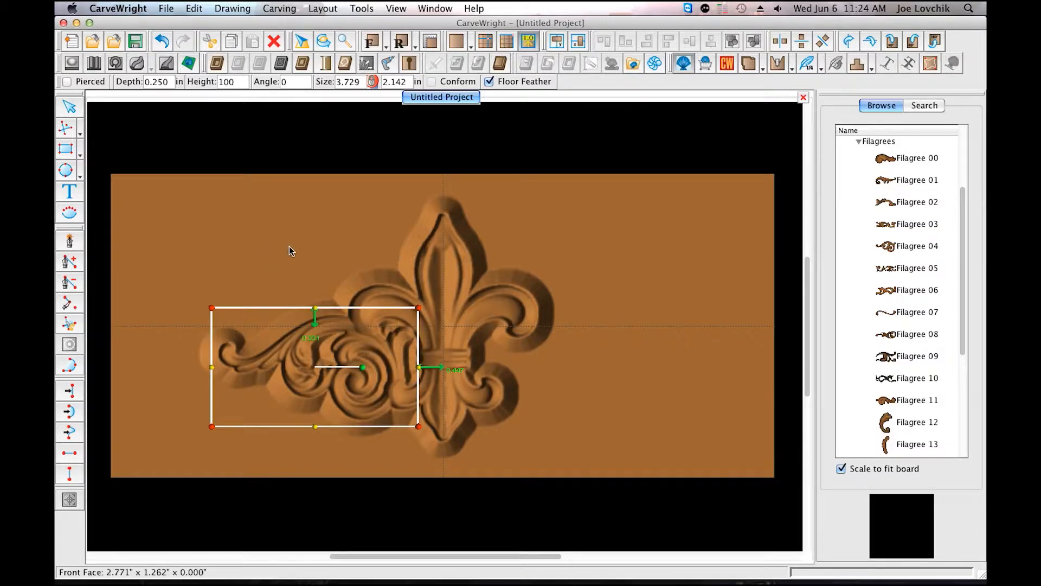
pyautogui.click(338, 230)
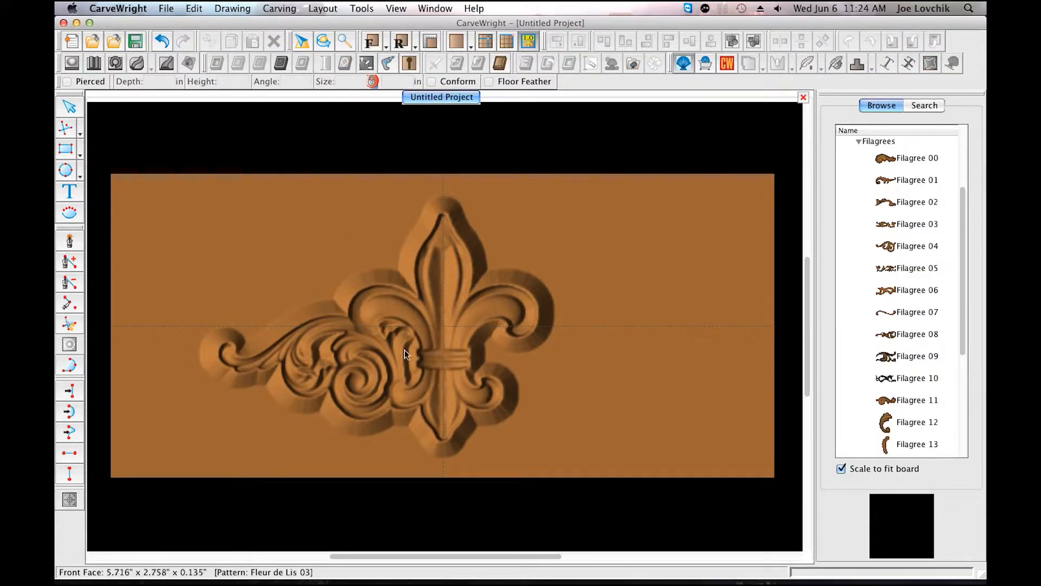
# Mirror Filagree 04 horizontally to the other side of the fleur-de-lis.
pyautogui.click(351, 353)
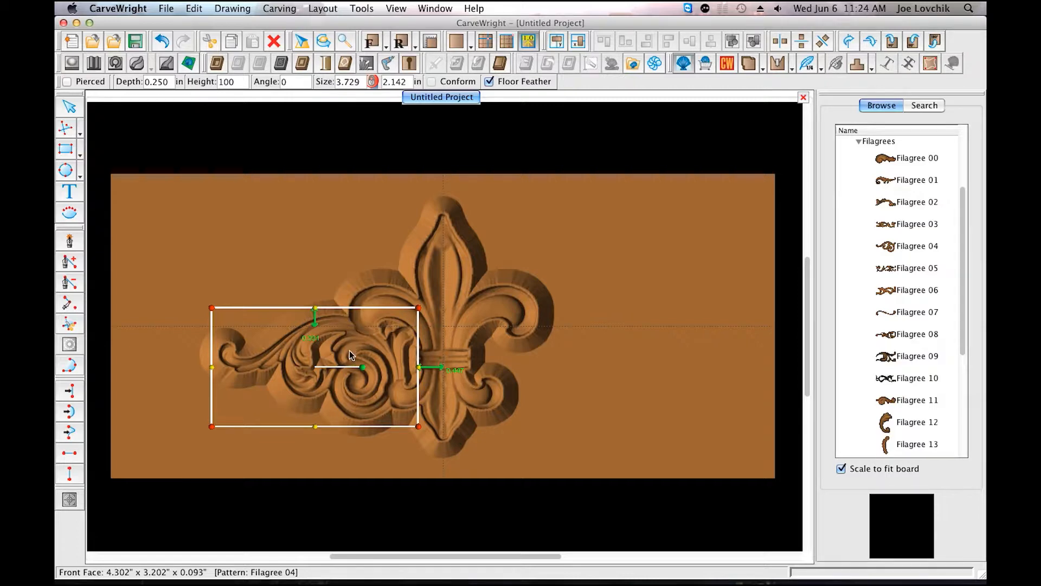
pyautogui.rightClick(350, 355)
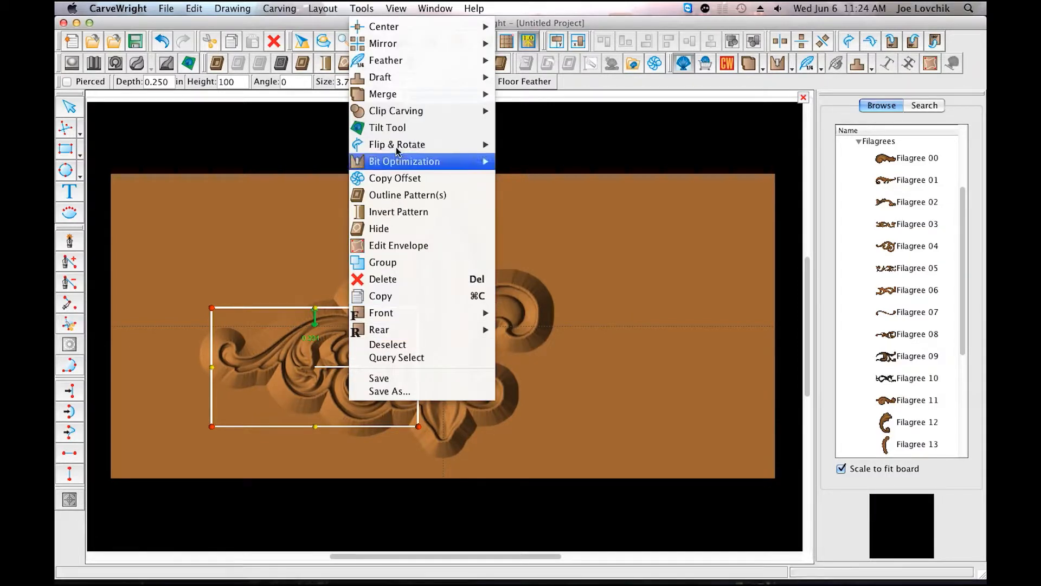
pyautogui.moveTo(396, 44)
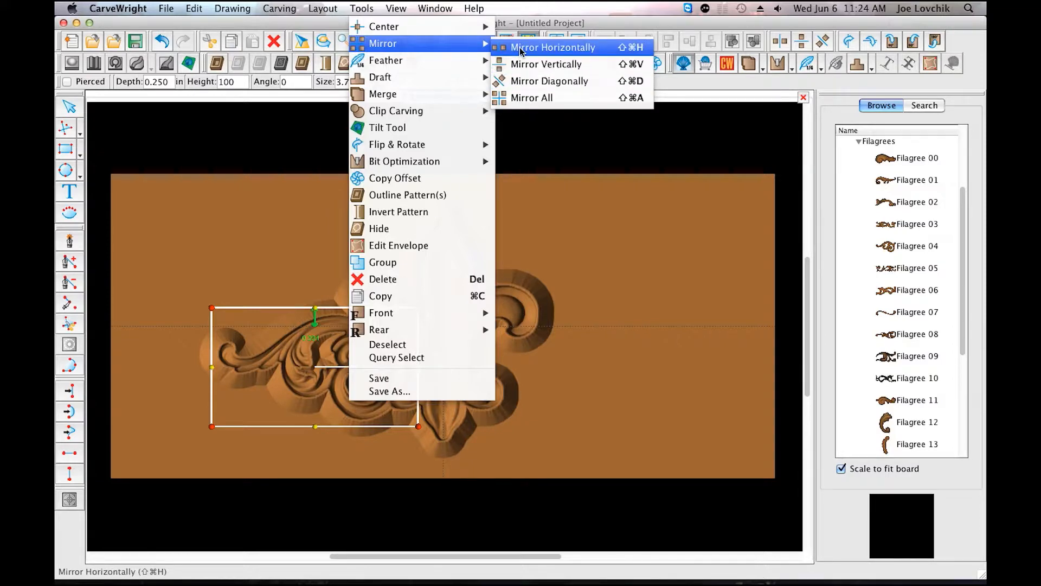
pyautogui.click(548, 48)
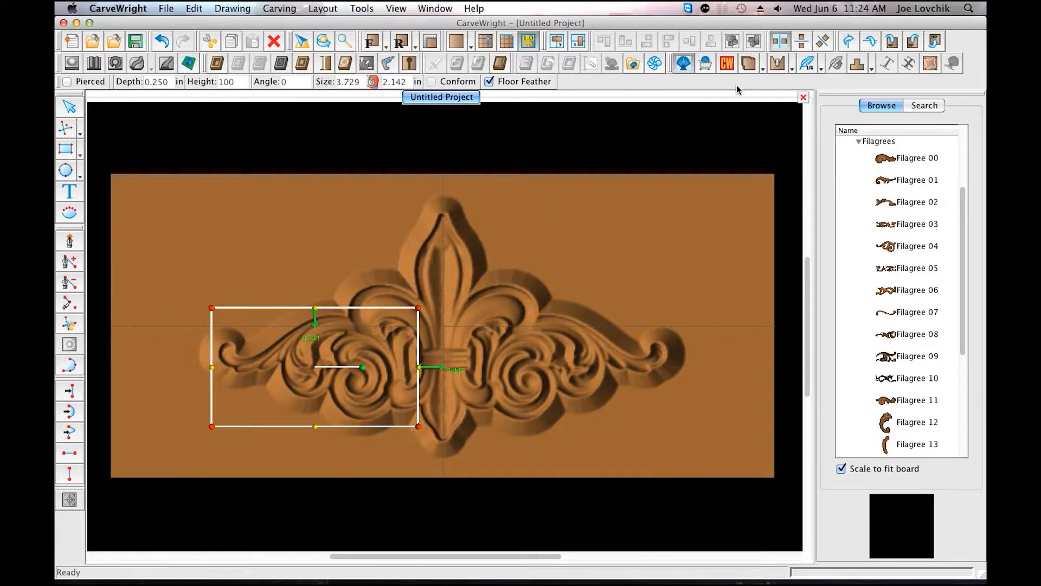
# Try the vertical and diagonal mirrors on Filagree 04 and return to its horizontal mirror only.
pyautogui.click(803, 42)
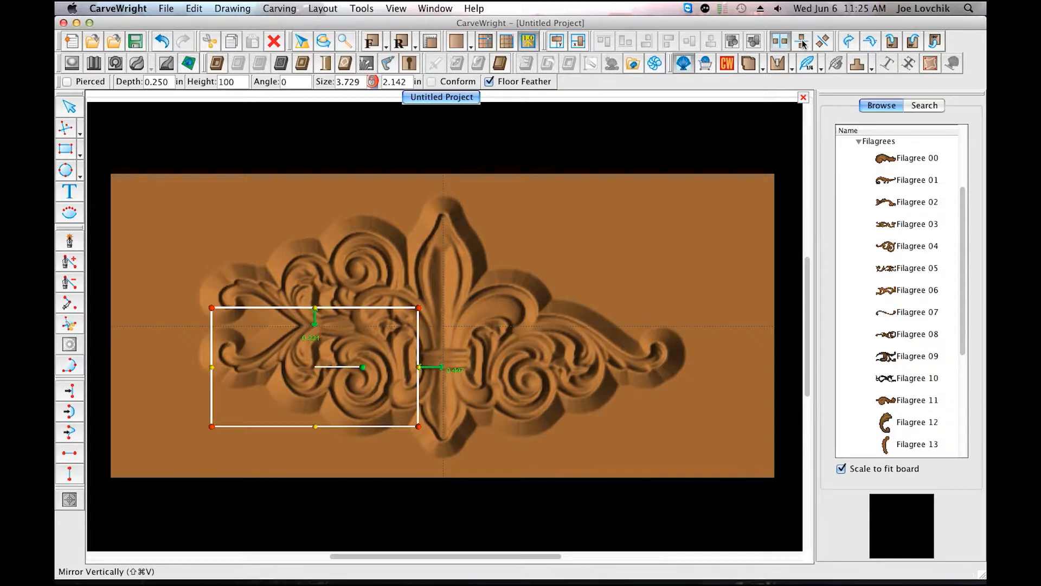
pyautogui.click(803, 43)
pyautogui.click(823, 45)
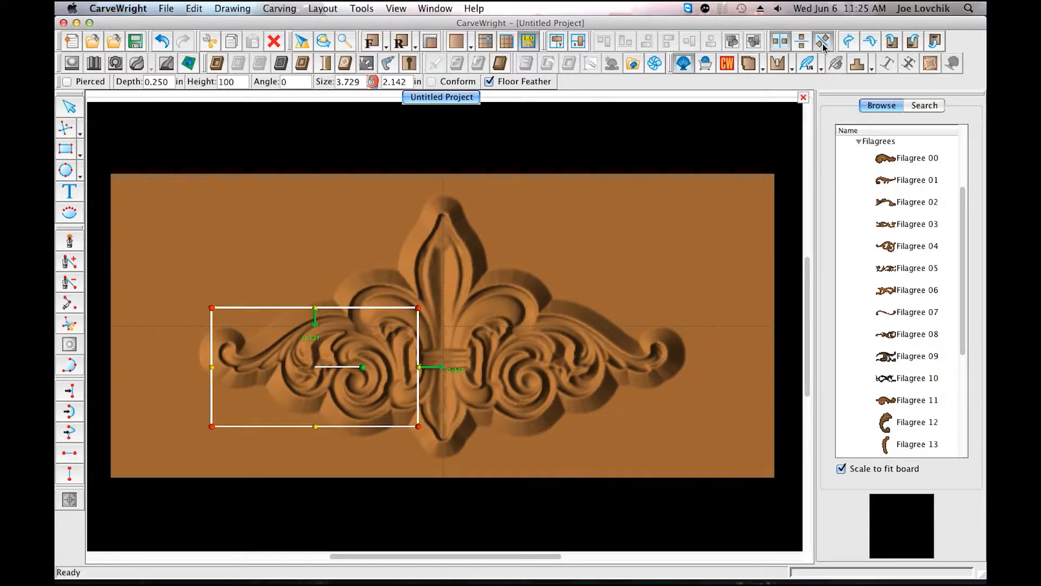
pyautogui.click(801, 44)
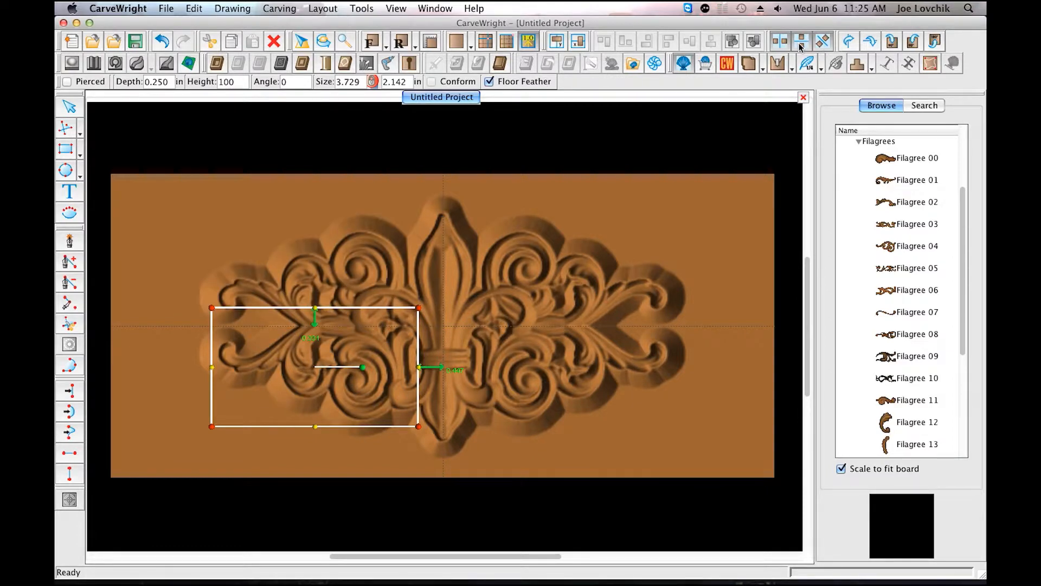
pyautogui.click(801, 43)
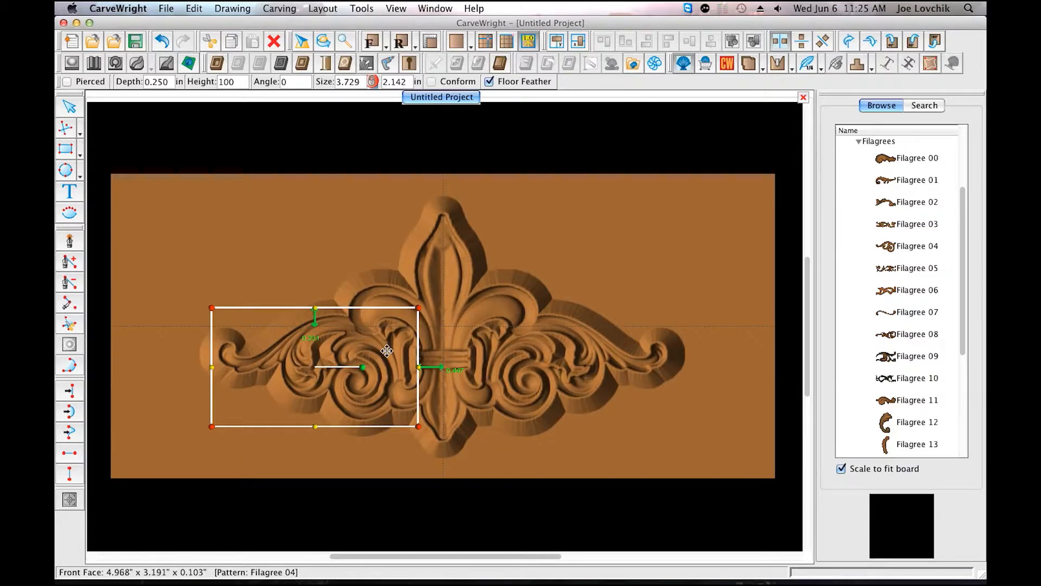
# Nudge Filagree 04 slightly toward the board's upper edge and away from the fleur-de-lis, and examine the mirrored design.
pyautogui.moveTo(388, 352)
pyautogui.mouseDown()
pyautogui.moveTo(361, 366)
pyautogui.moveTo(380, 345)
pyautogui.mouseUp()
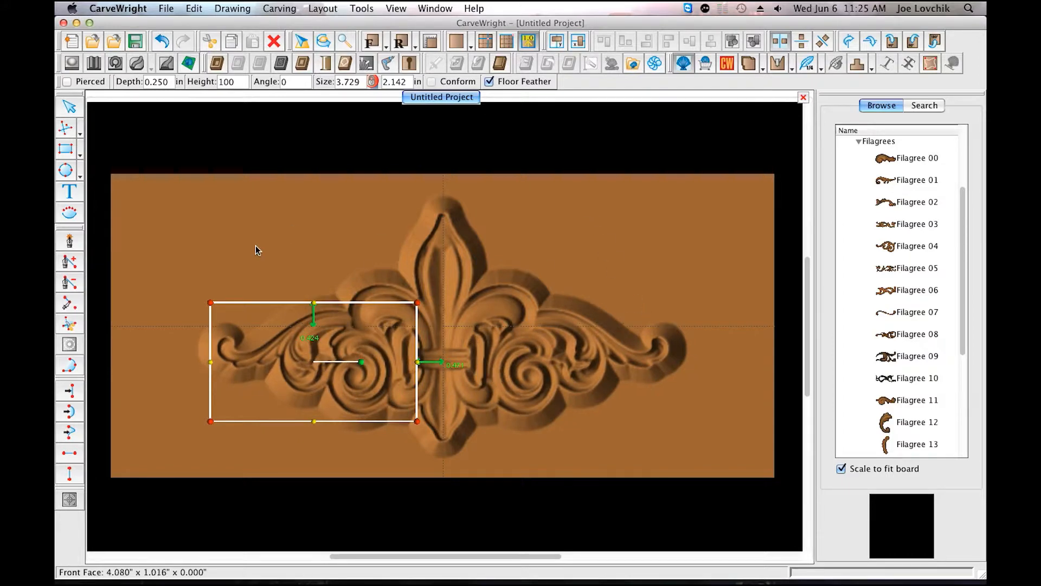
pyautogui.click(755, 400)
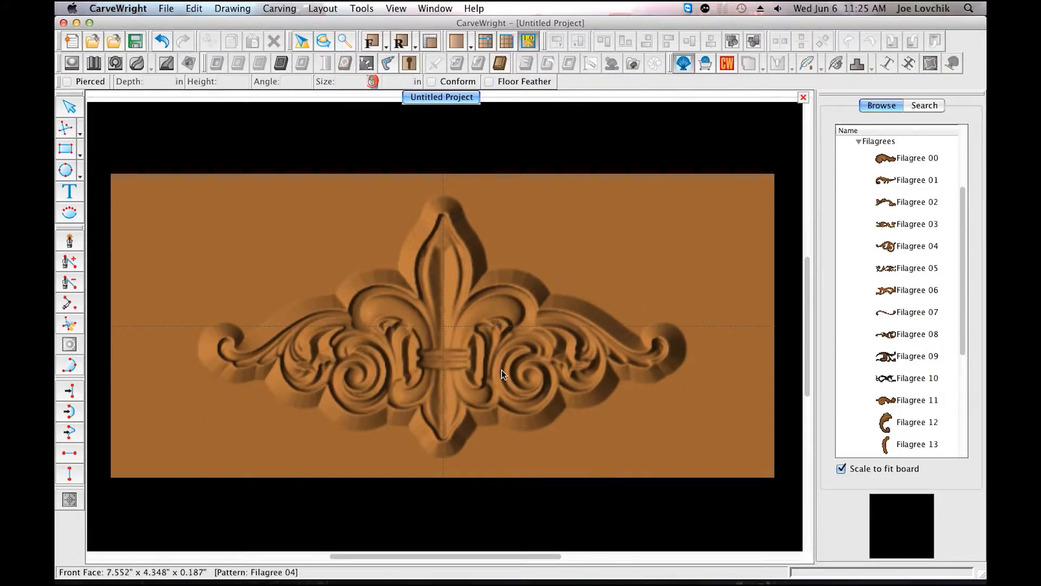
pyautogui.moveTo(451, 401); pyautogui.dragTo(476, 414, button='middle')
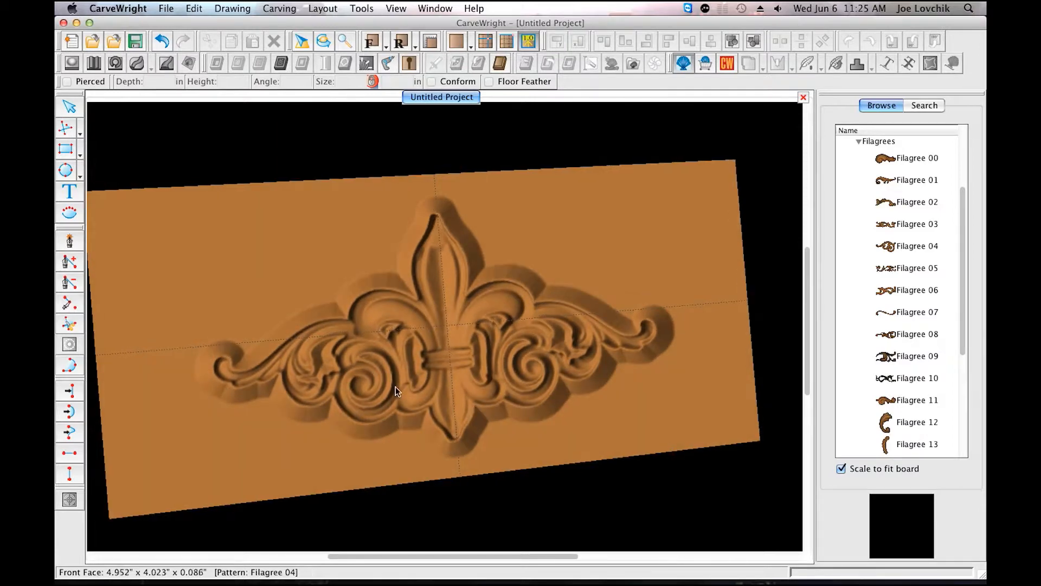
pyautogui.scroll(2, 408, 398)
pyautogui.scroll(-1, 402, 400)
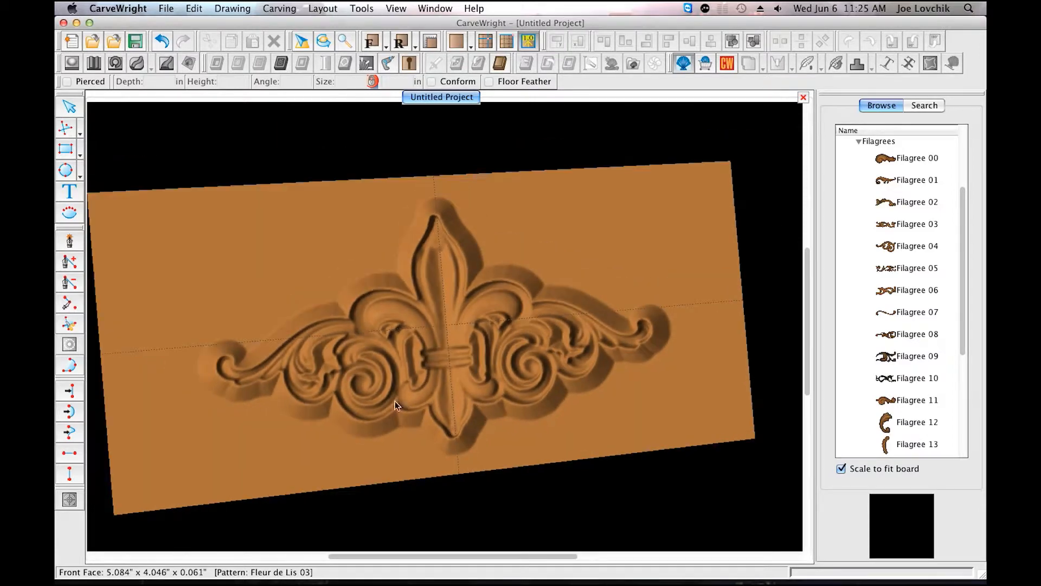
pyautogui.scroll(-1, 122, 375)
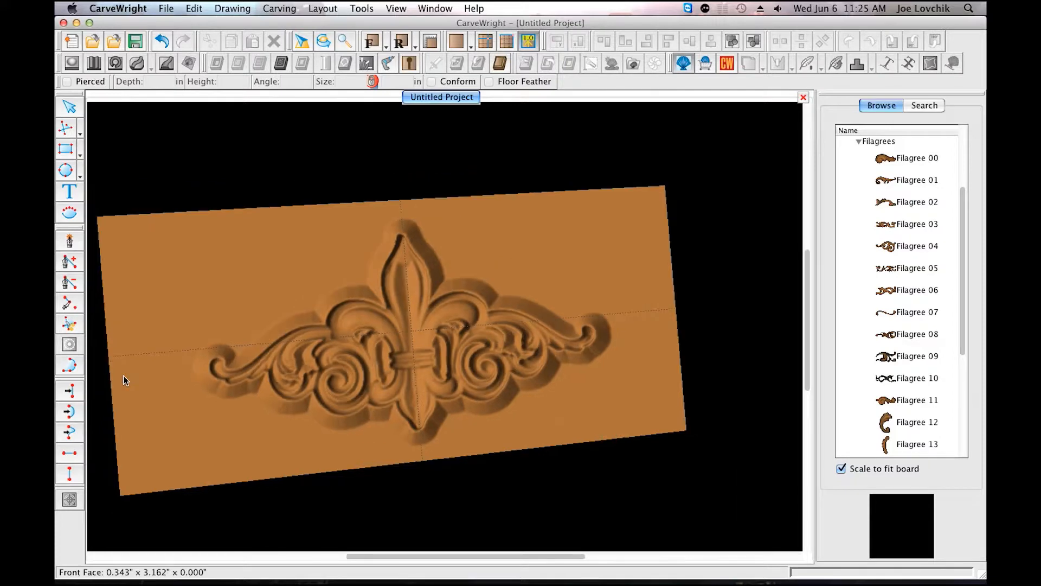
pyautogui.scroll(1, 123, 375)
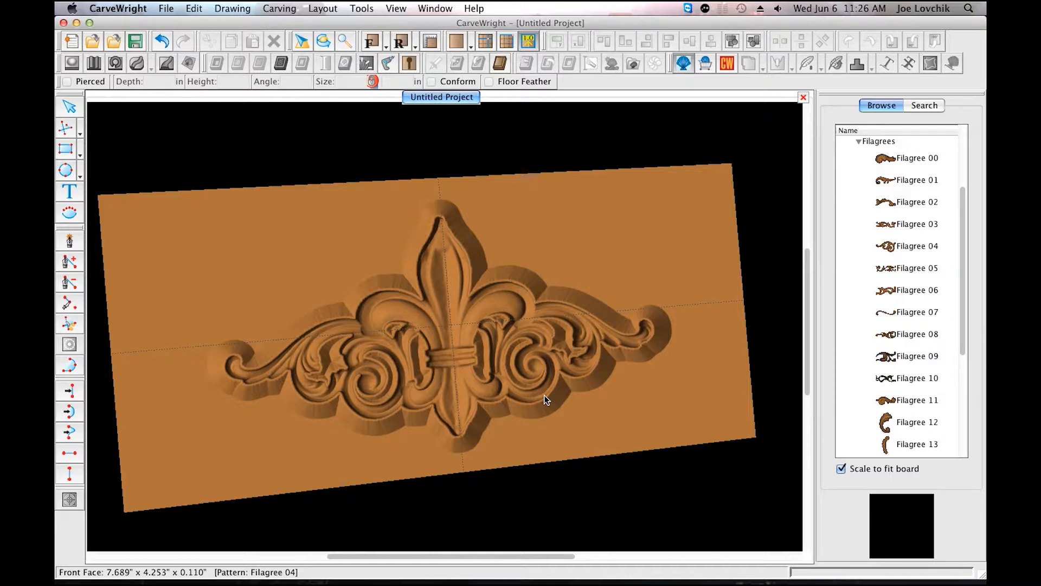
# Start uploading the project to the flash card and name the upload file FluerDemo.
pyautogui.click(171, 10)
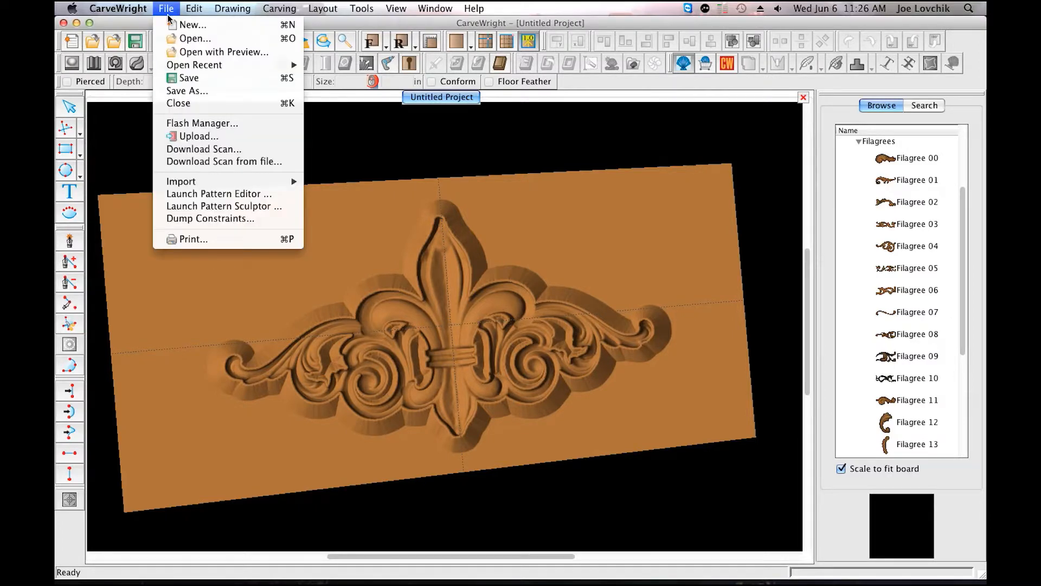
pyautogui.click(178, 136)
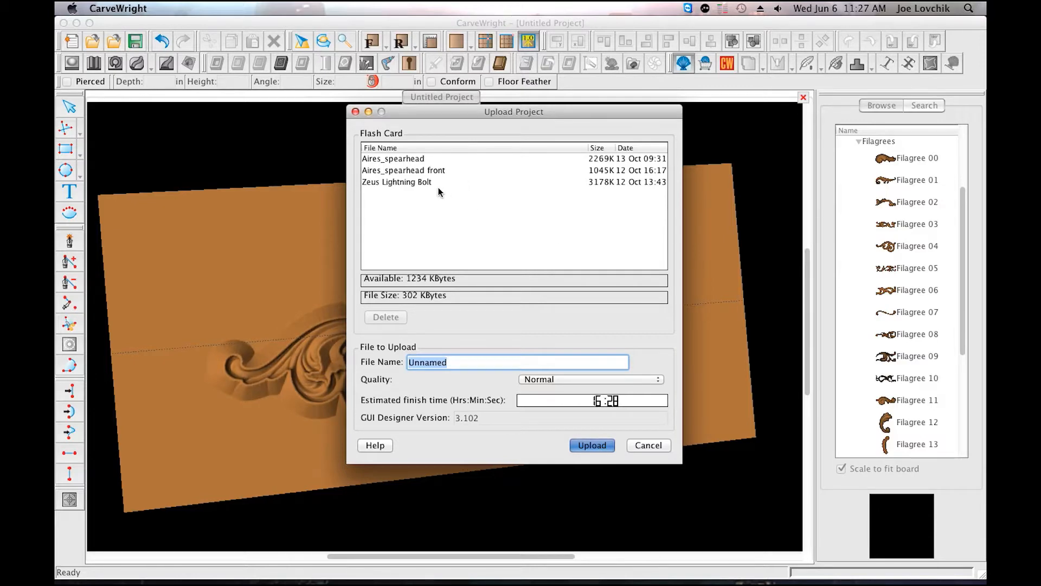
pyautogui.moveTo(471, 110); pyautogui.dragTo(459, 103)
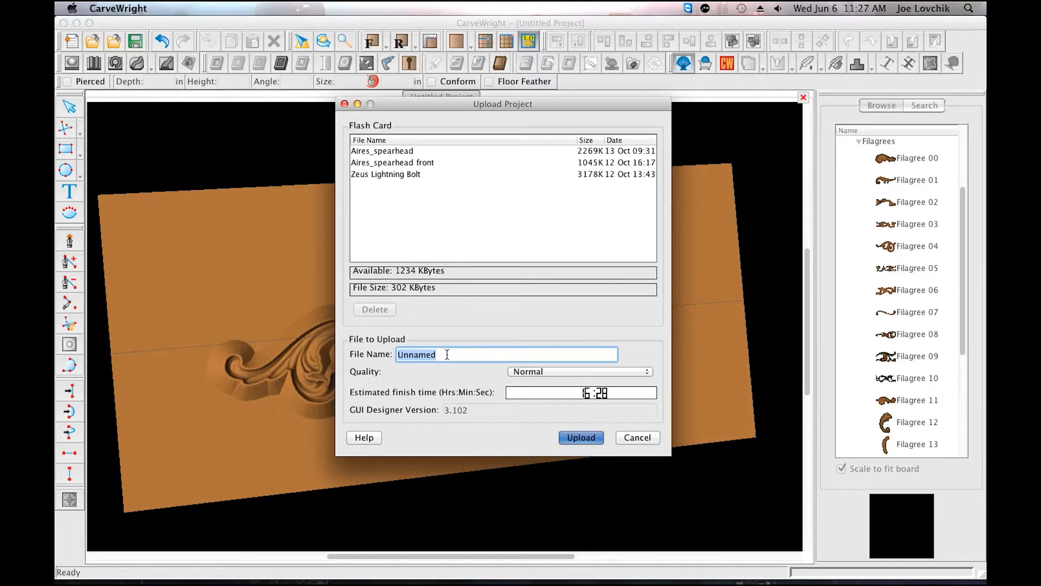
pyautogui.write('FluerDemo')
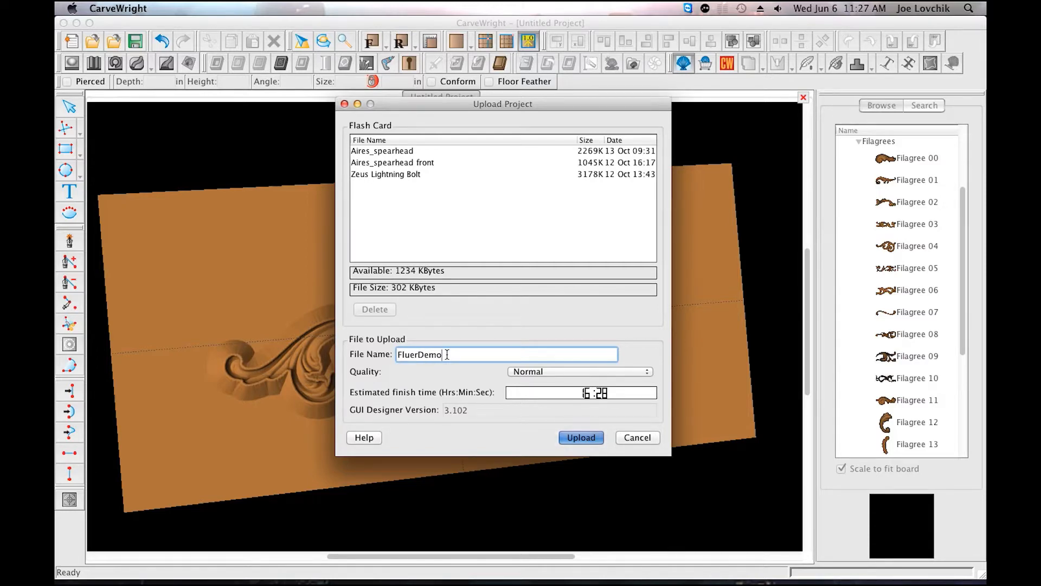
# Compare the estimated finish times for the Normal, Draft and Best carving qualities.
pyautogui.click(579, 372)
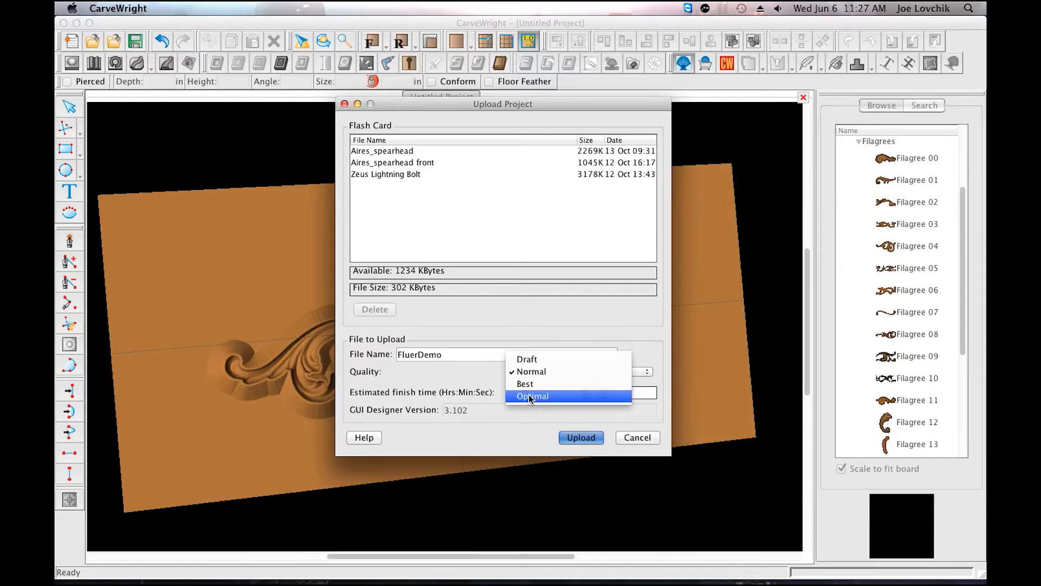
pyautogui.click(536, 371)
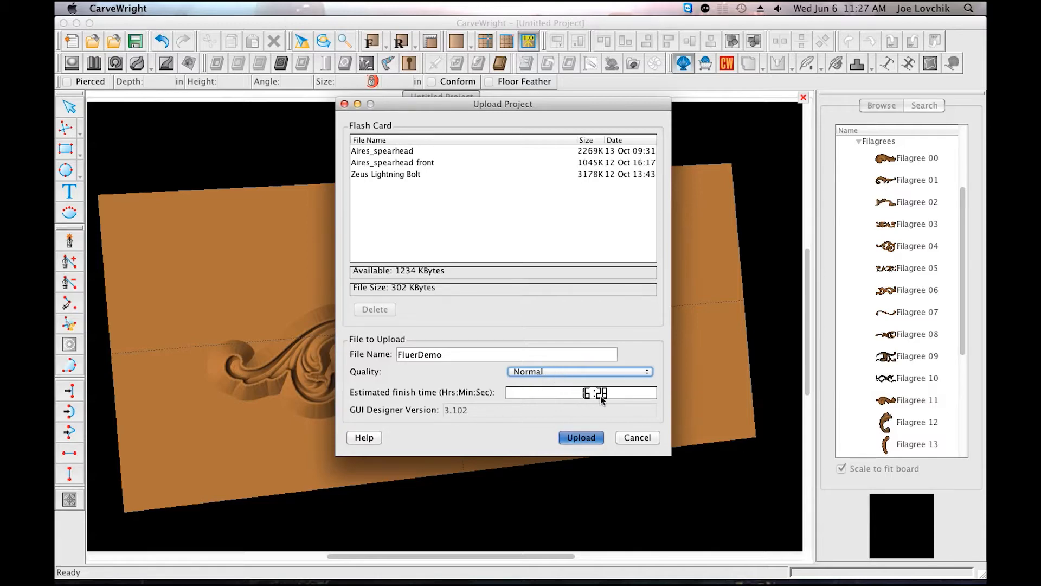
pyautogui.click(559, 372)
pyautogui.click(556, 359)
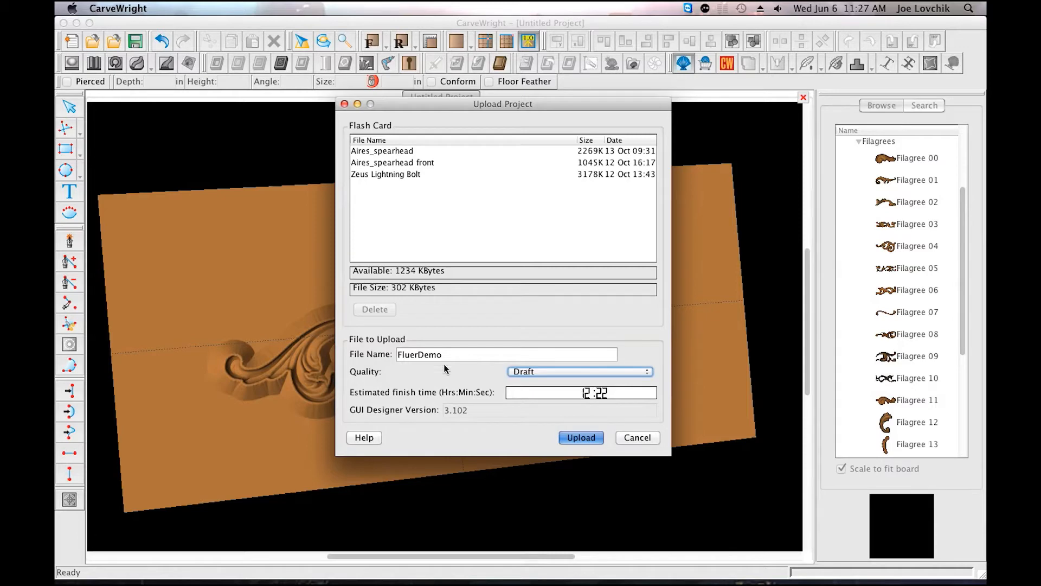
pyautogui.click(560, 372)
pyautogui.click(545, 395)
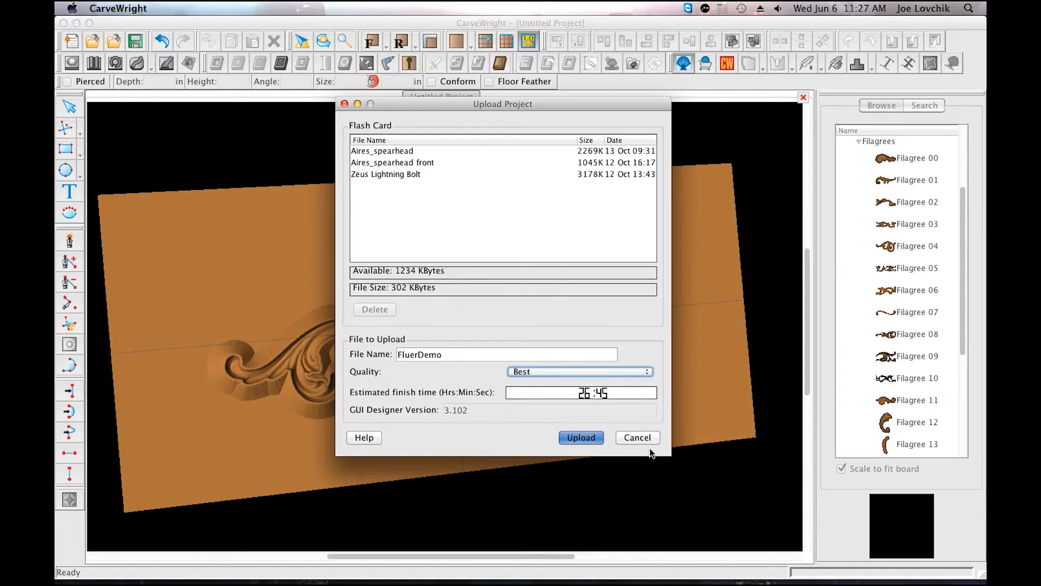
# Set the upload's carving quality to Optimal.
pyautogui.click(562, 373)
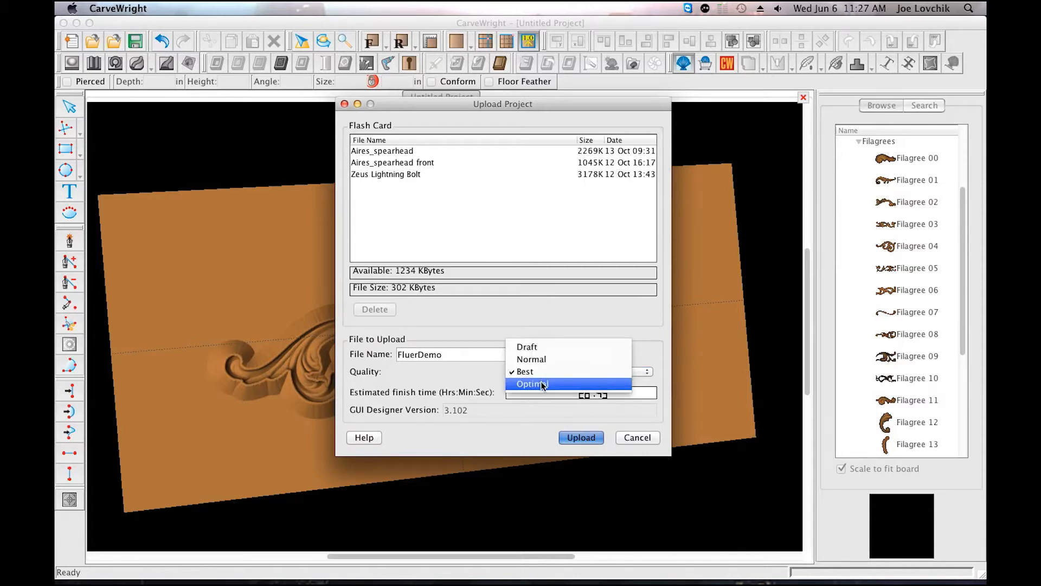
pyautogui.click(542, 386)
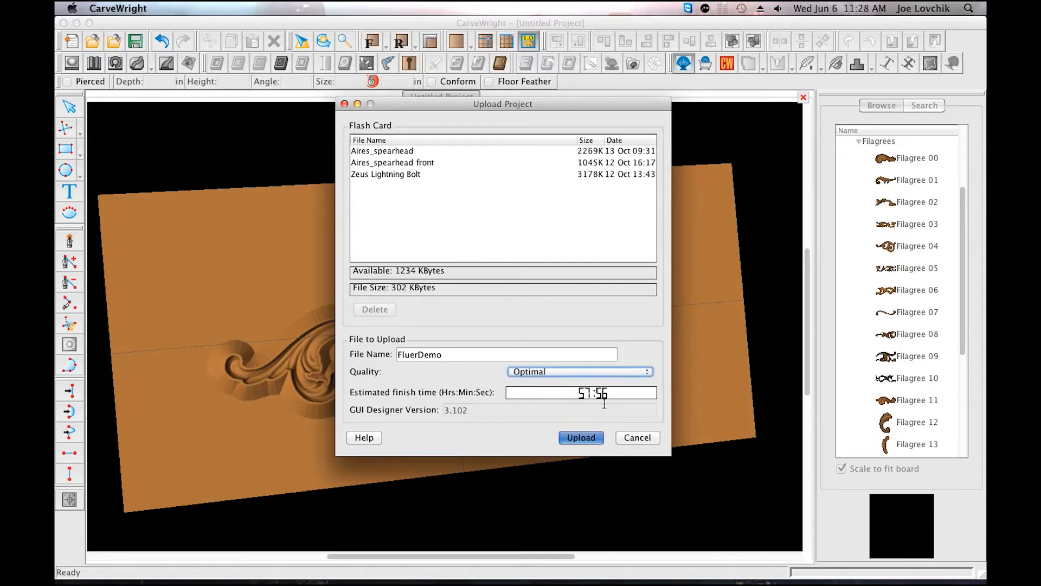
pyautogui.click(556, 372)
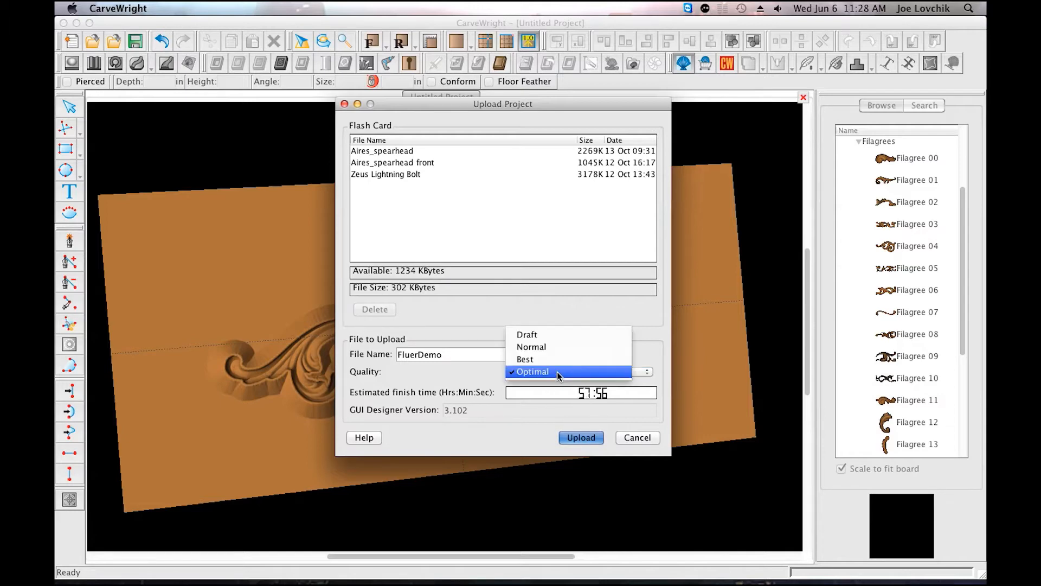
pyautogui.click(471, 375)
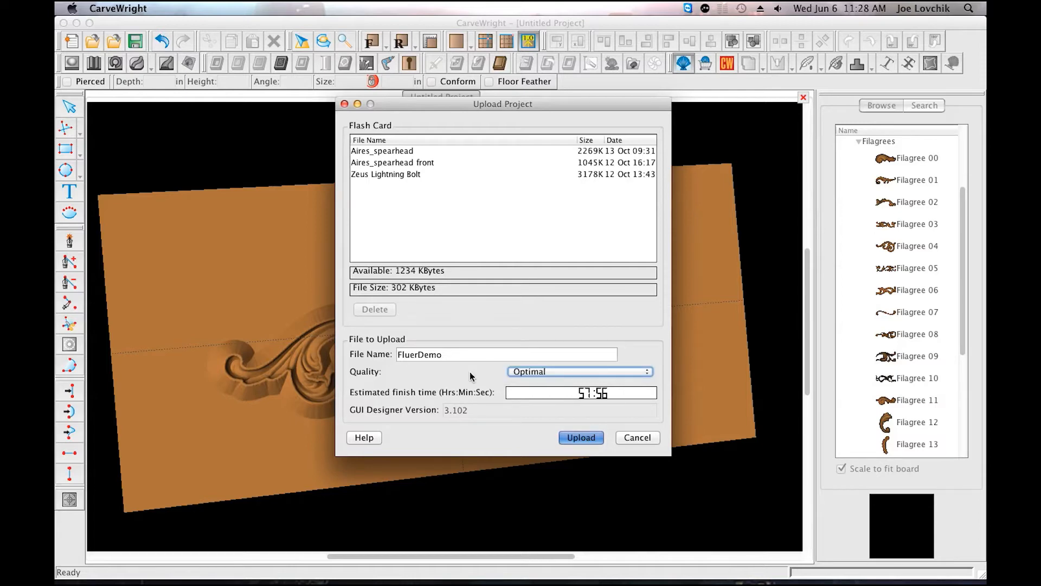
# Move the Upload Project window aside to uncover the carving, and compare the estimated finish times for Optimal and Best quality.
pyautogui.moveTo(434, 104); pyautogui.dragTo(687, 106)
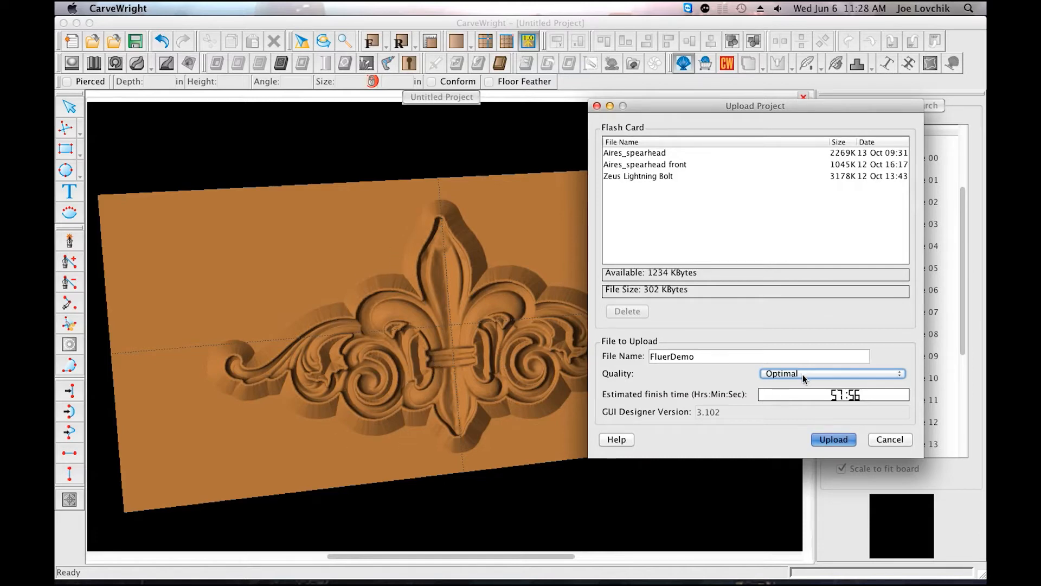
pyautogui.click(818, 375)
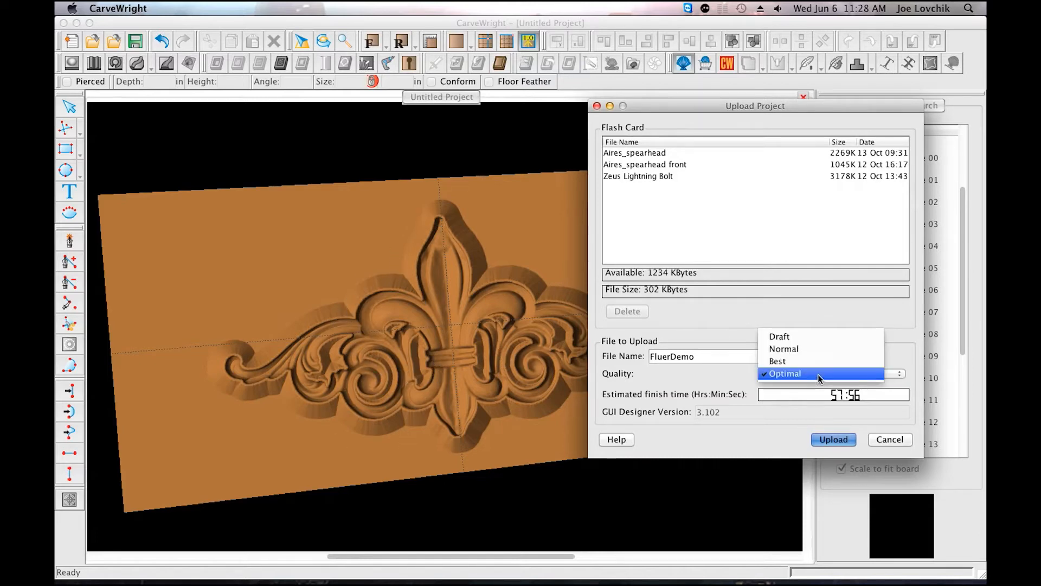
pyautogui.click(782, 373)
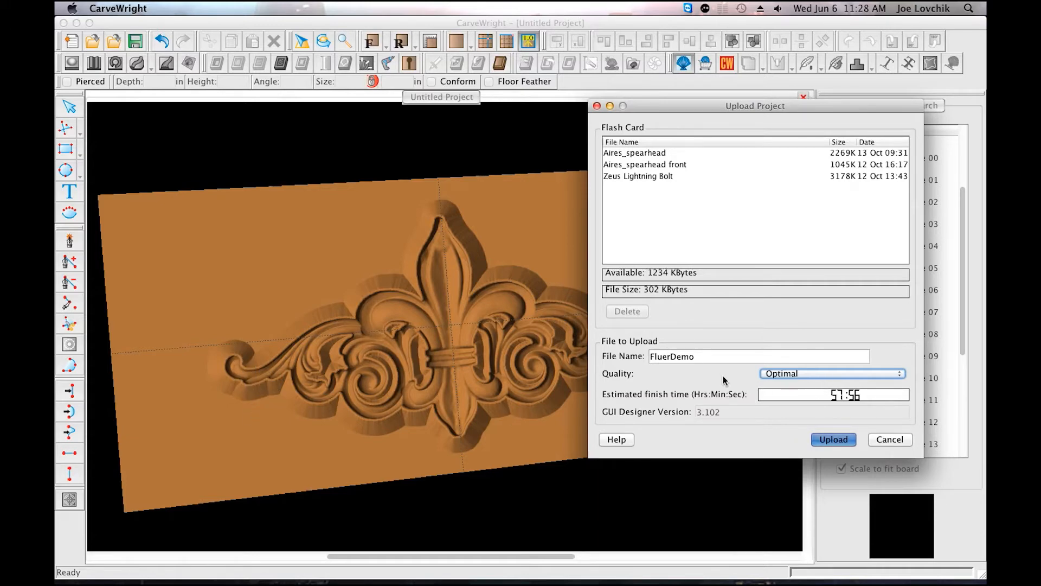
pyautogui.click(817, 373)
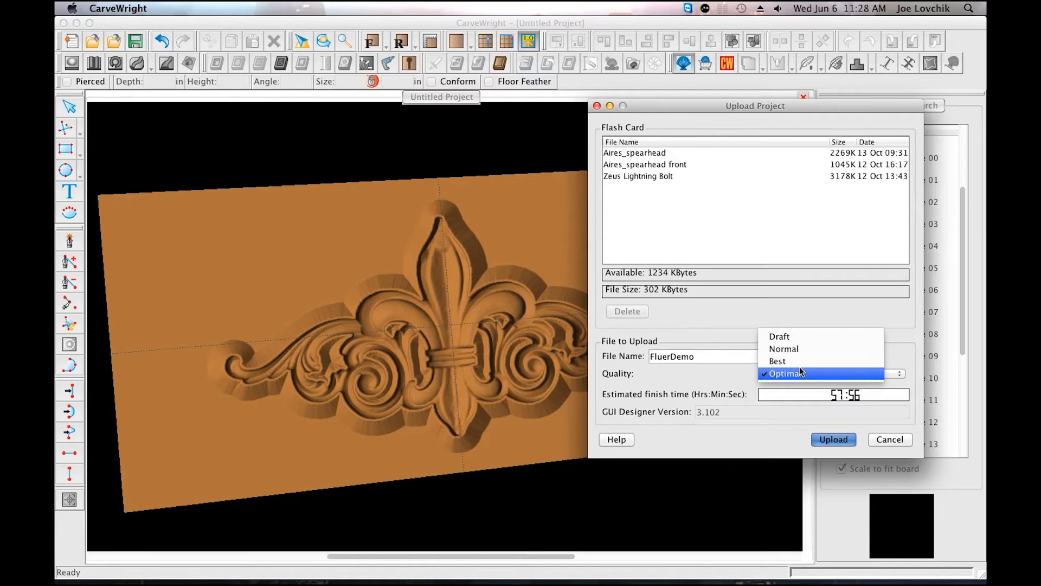
pyautogui.click(817, 363)
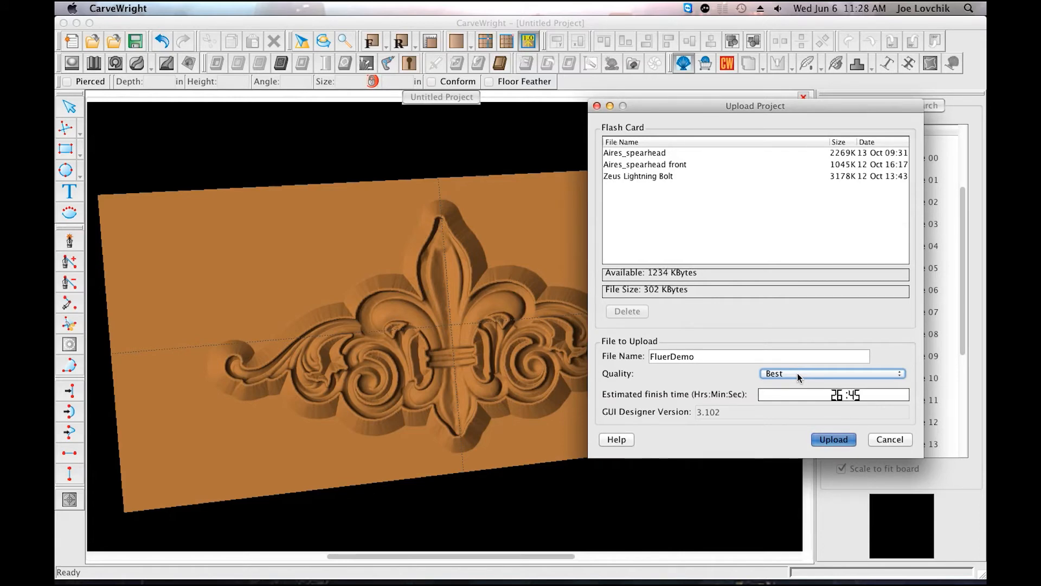
# Set the carving quality to Normal and upload FluerDemo to the flash card.
pyautogui.click(797, 373)
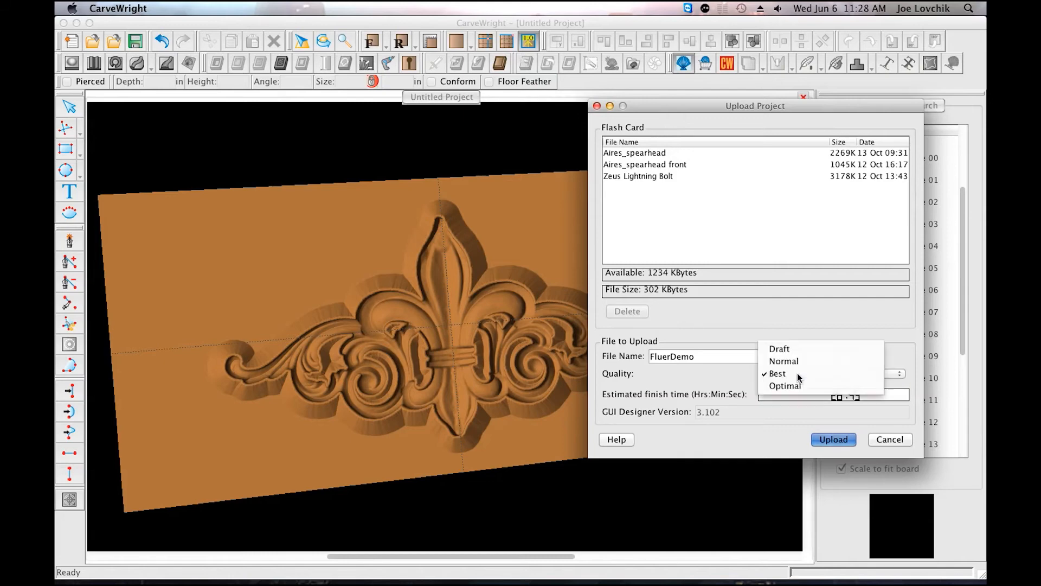
pyautogui.click(804, 362)
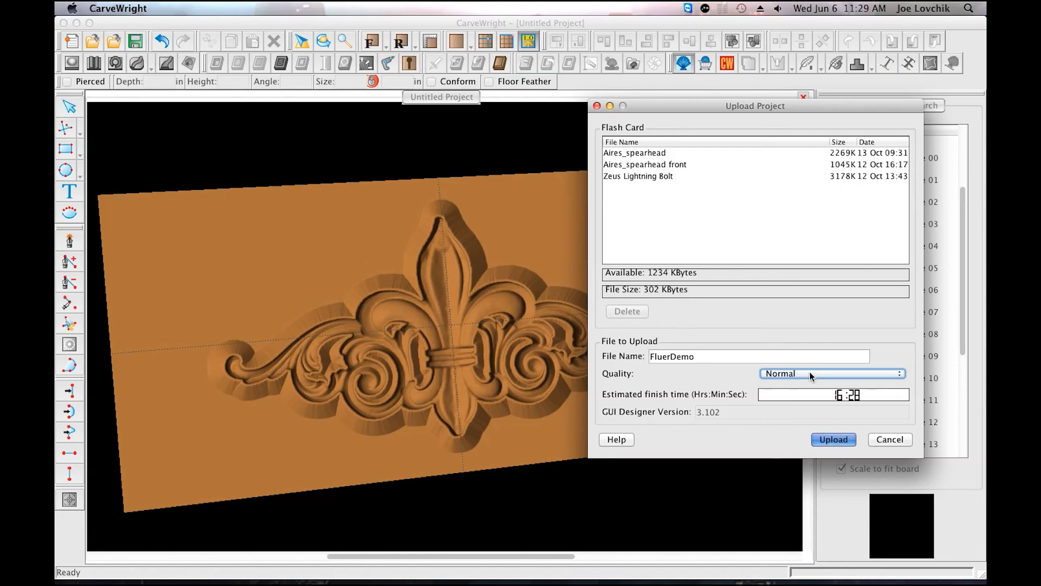
pyautogui.click(834, 439)
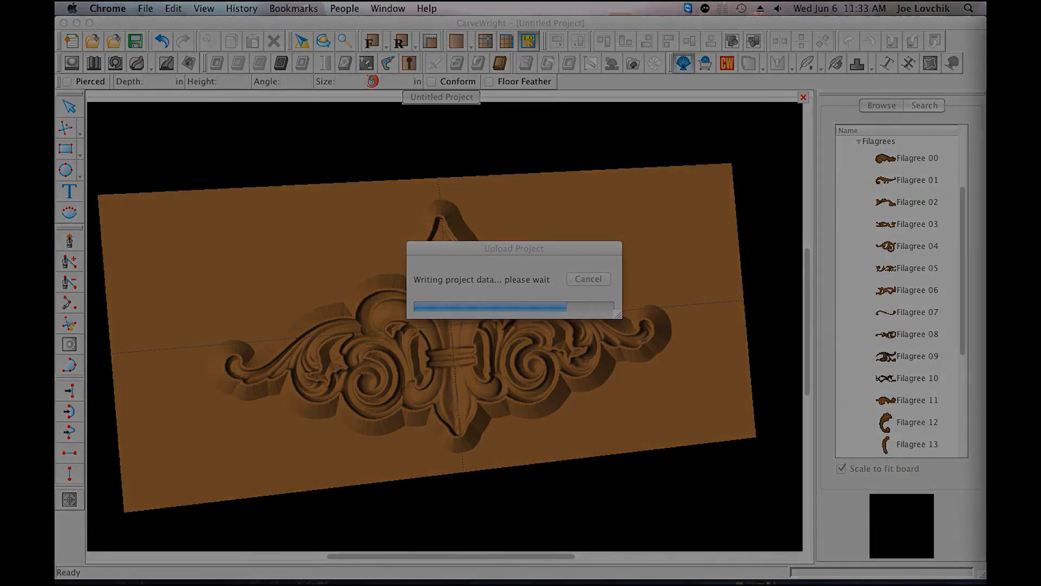